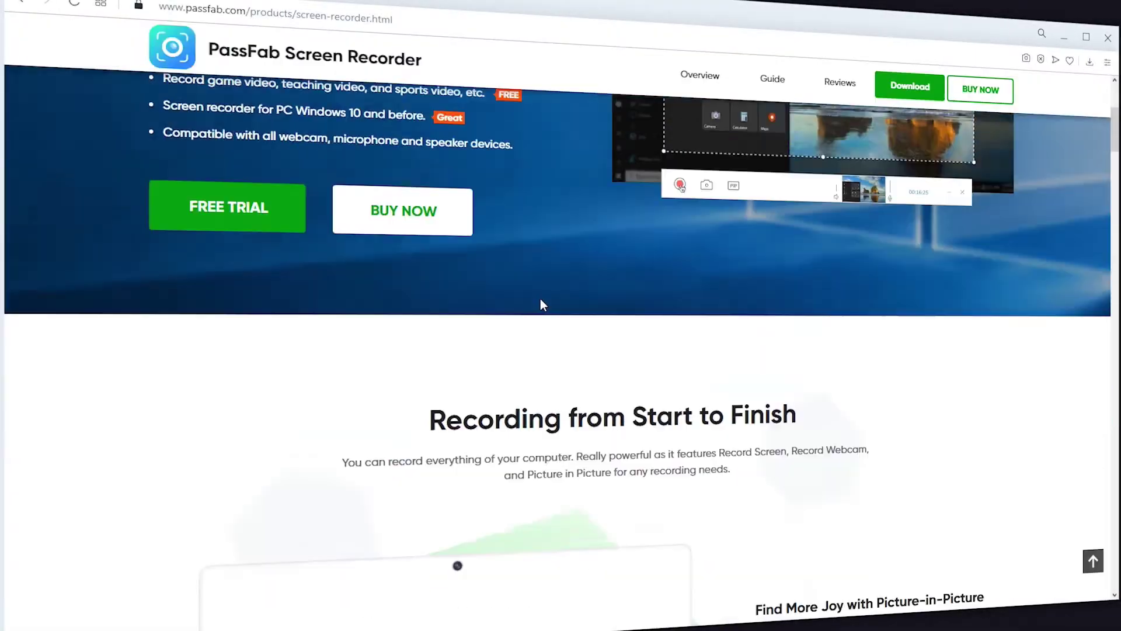
- Start the product page demo video and view the recorder's General settings
scroll(541, 302, "down", 5)
left_click(257, 485)
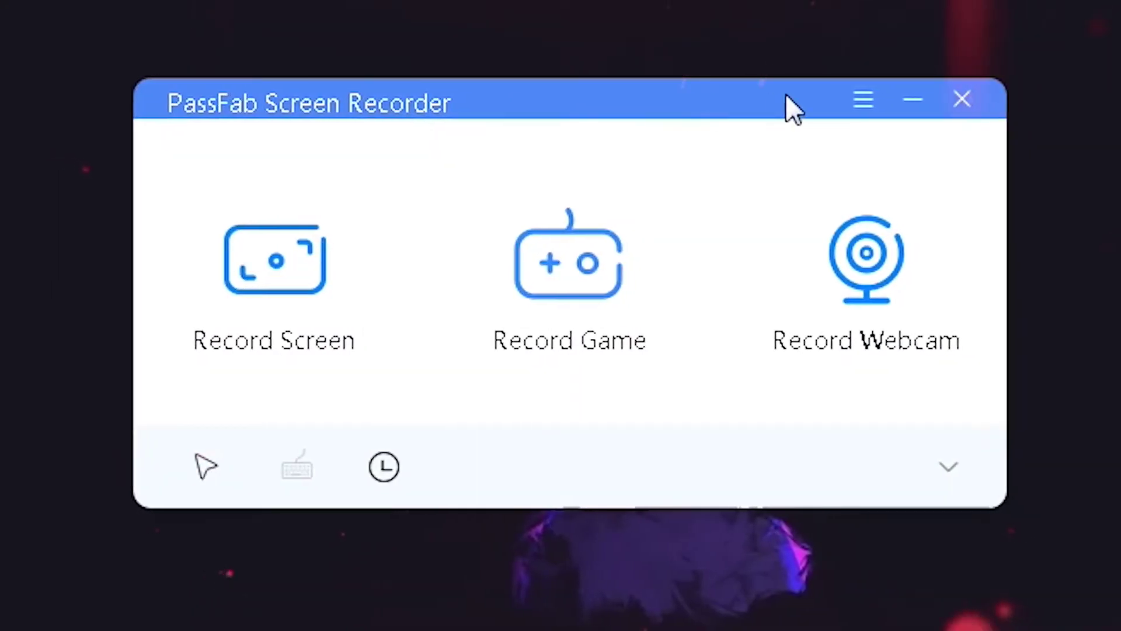
left_click(953, 466)
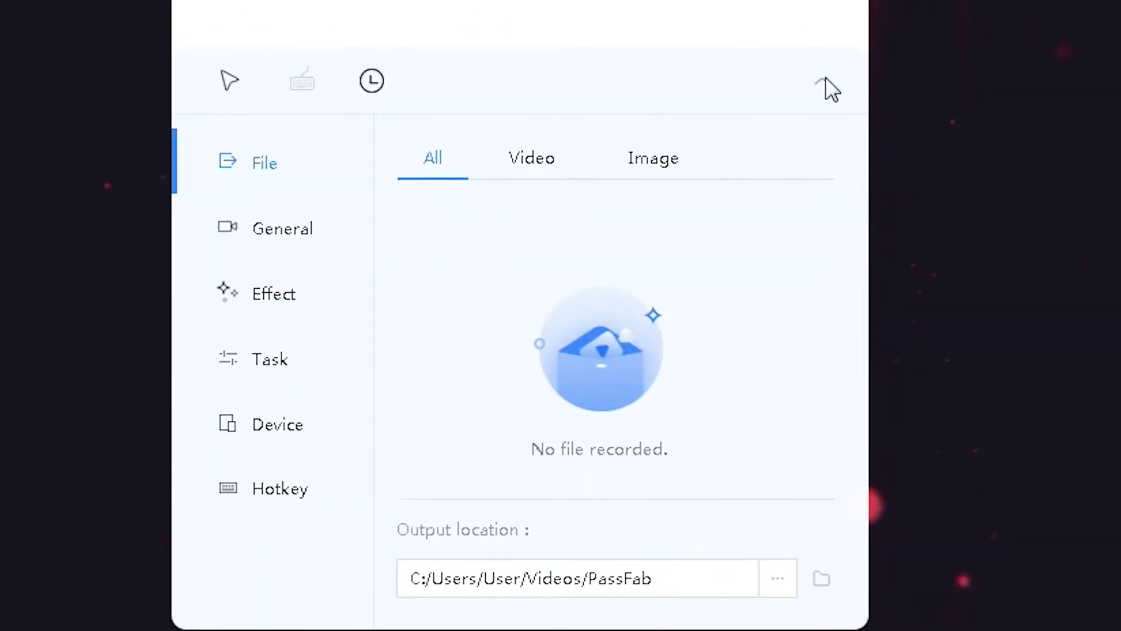
left_click(327, 260)
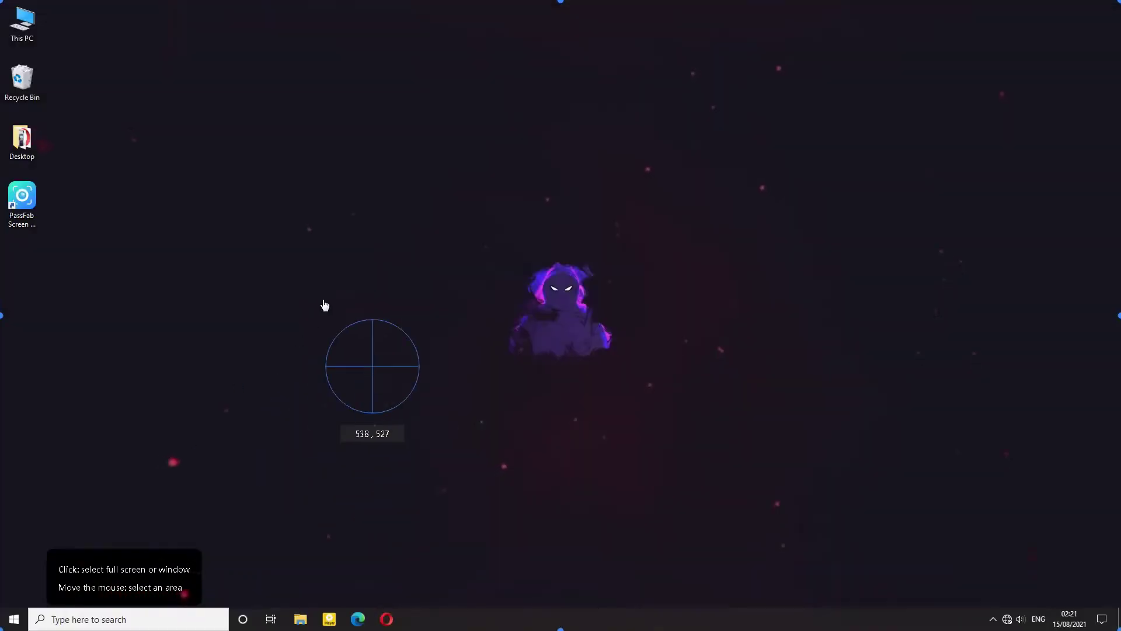
- Start recording the full screen and choose blue as the drawing colour
left_click(323, 305)
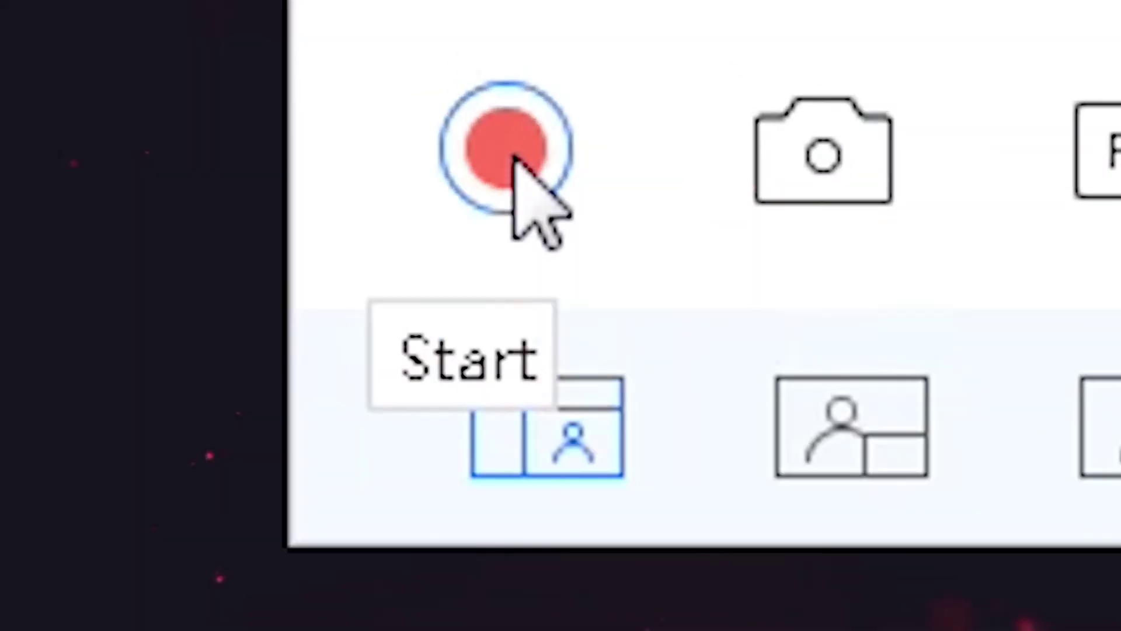
left_click(706, 21)
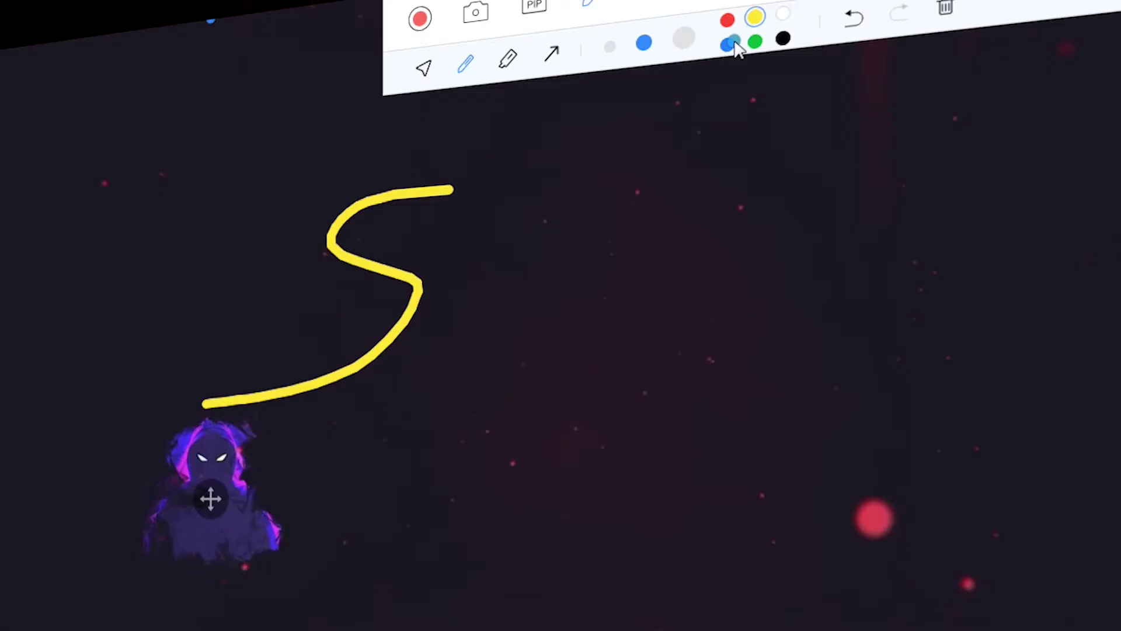
left_click(727, 44)
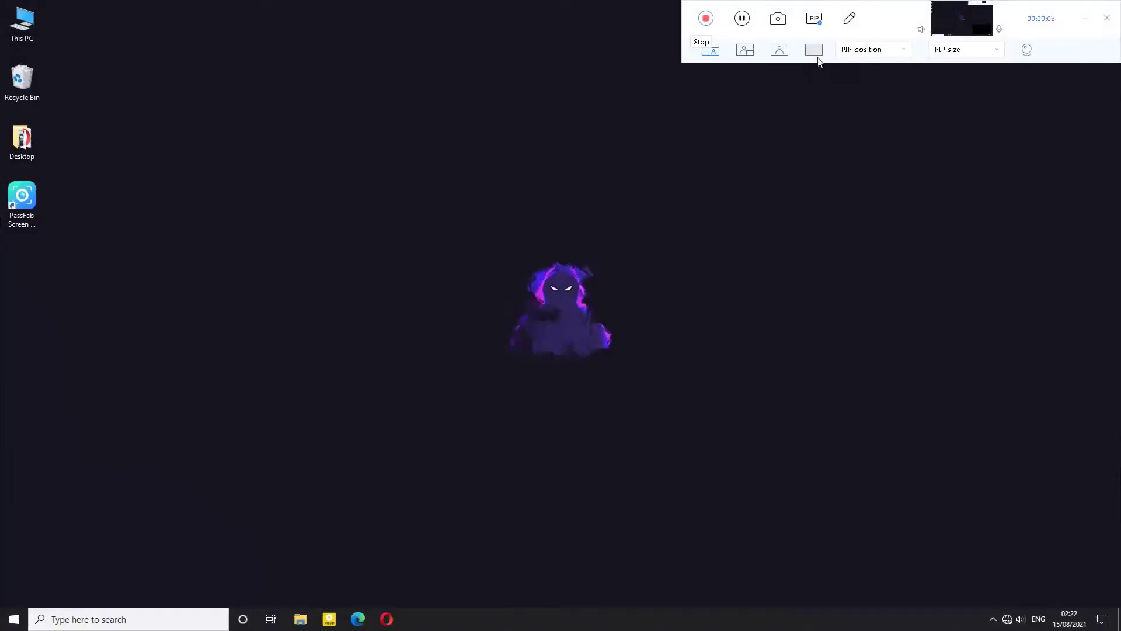
- Turn off the PIP webcam overlay and draw green highlighter strokes across the screen
left_click(814, 18)
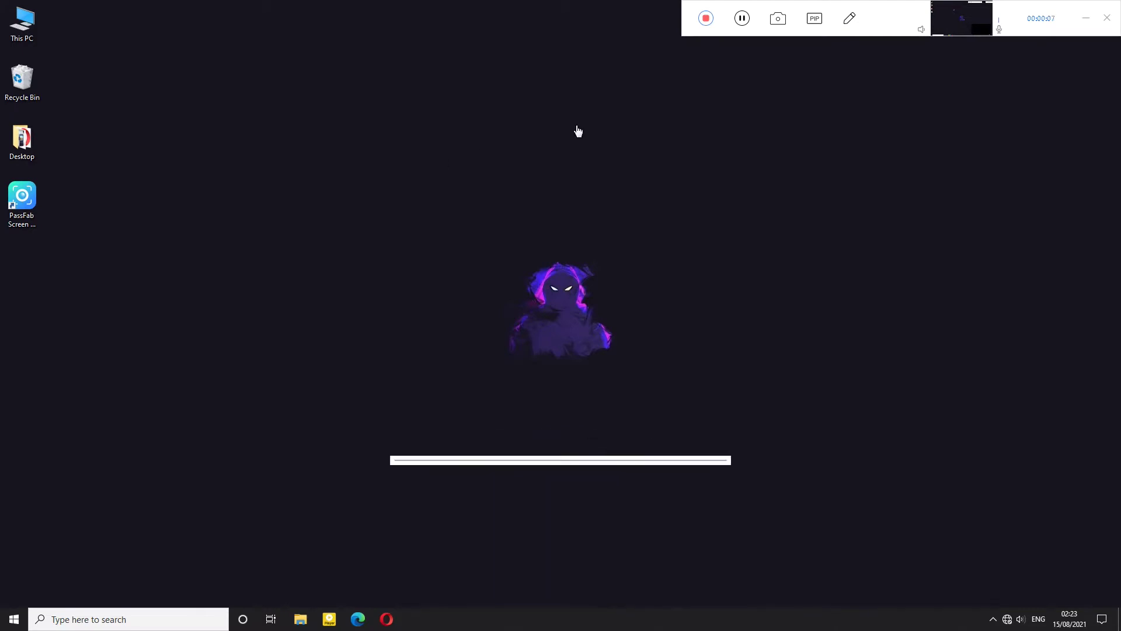
left_click(849, 19)
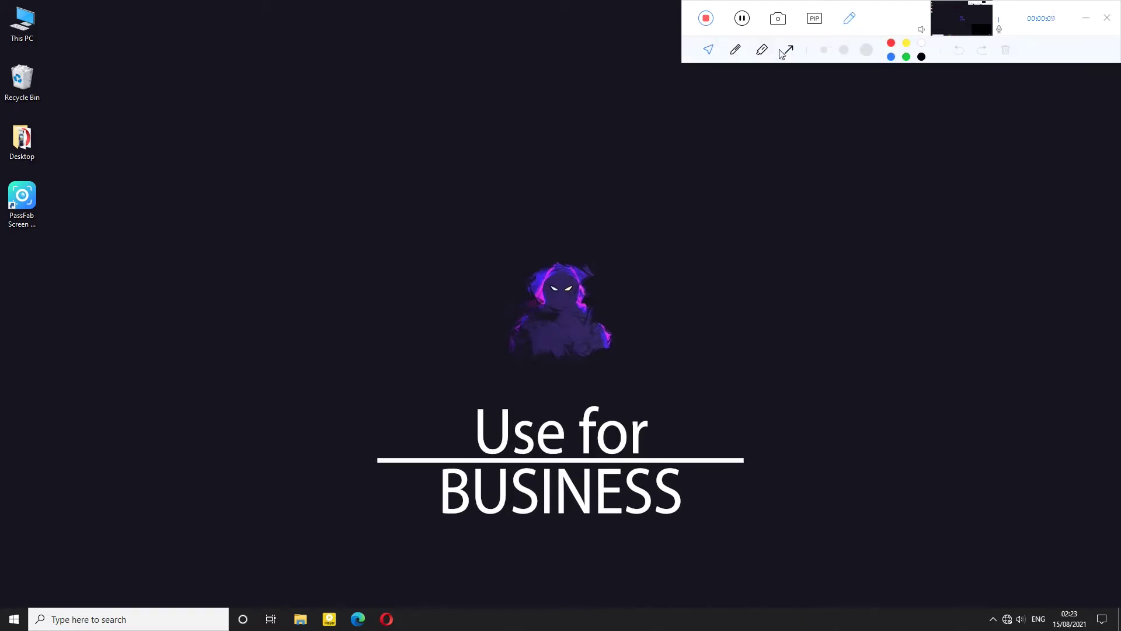
left_click(762, 50)
left_click(906, 57)
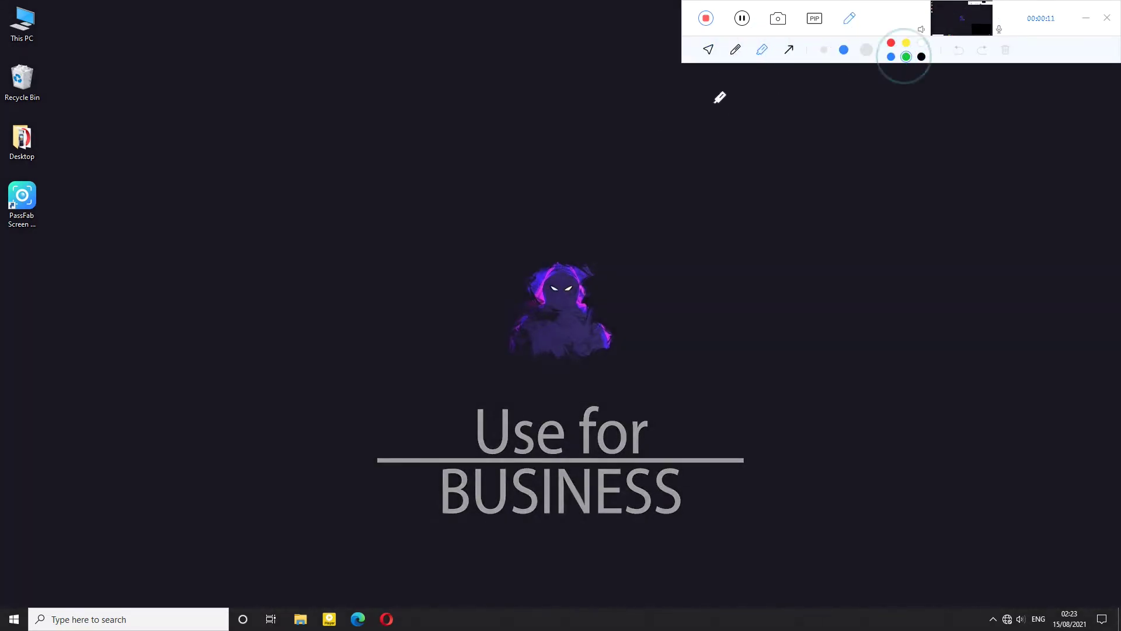
left_click_drag(349, 175, 567, 167)
left_click_drag(411, 276, 658, 275)
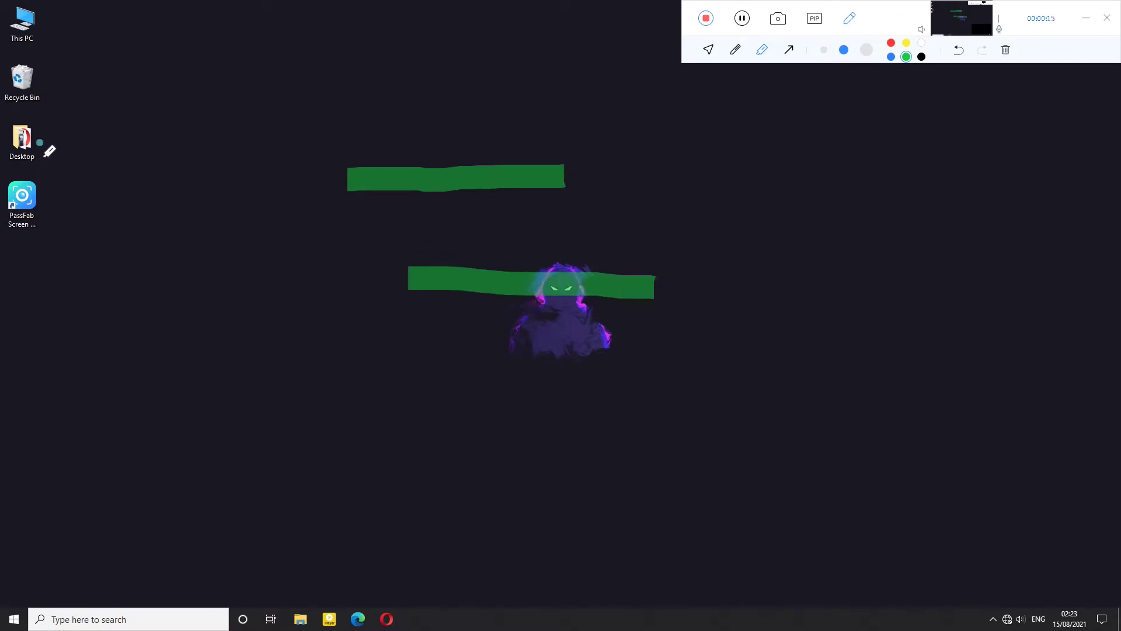
left_click_drag(42, 164, 4, 167)
mouse_move(7, 73)
left_mouse_down()
mouse_move(24, 63)
mouse_move(17, 113)
left_mouse_up()
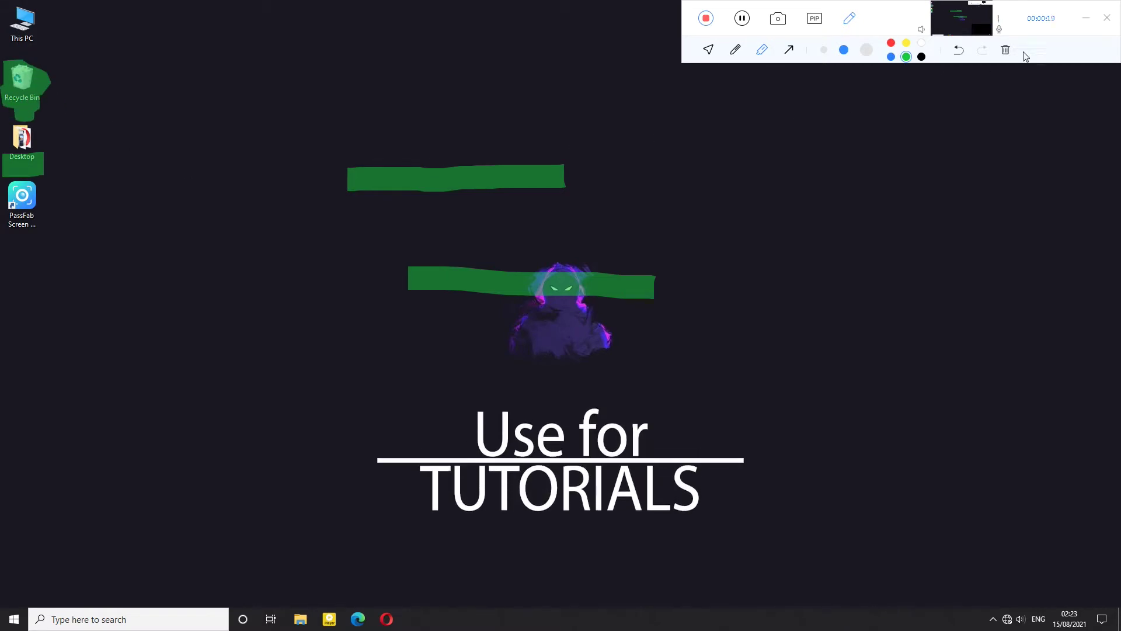
- Clear all highlights, pause the recording, and begin a game recording setup
left_click(1005, 49)
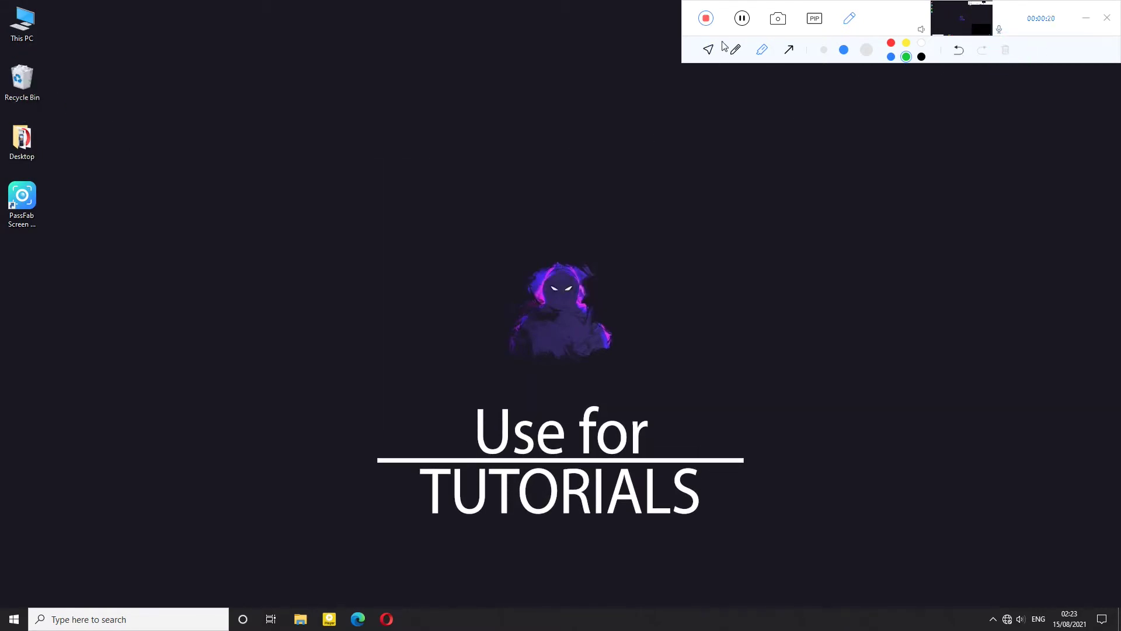
left_click(741, 20)
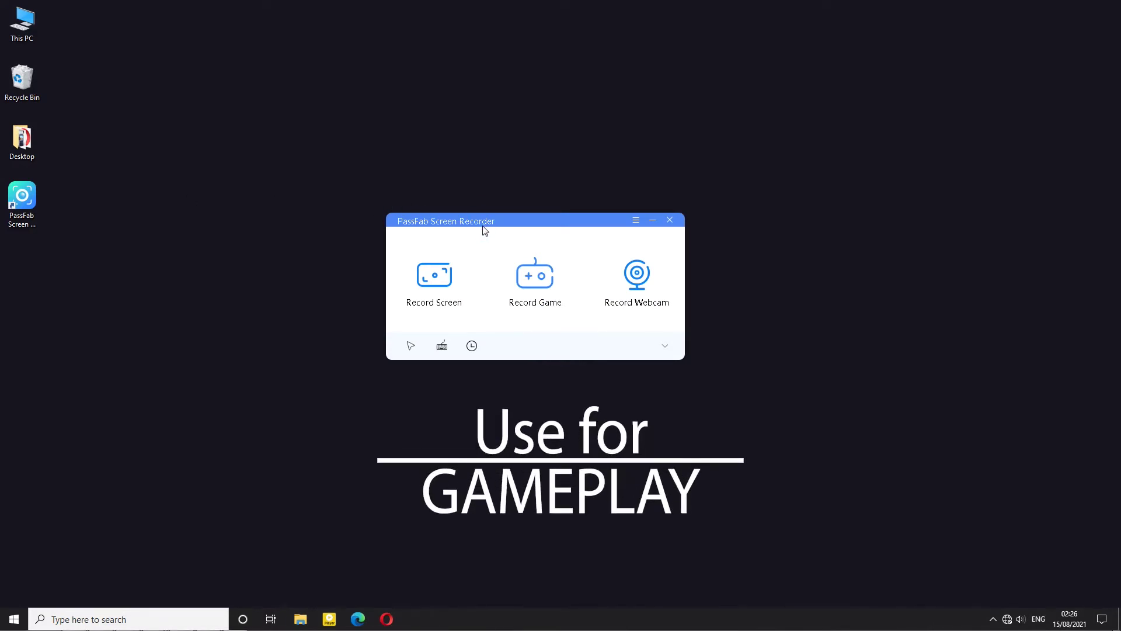
left_click(535, 279)
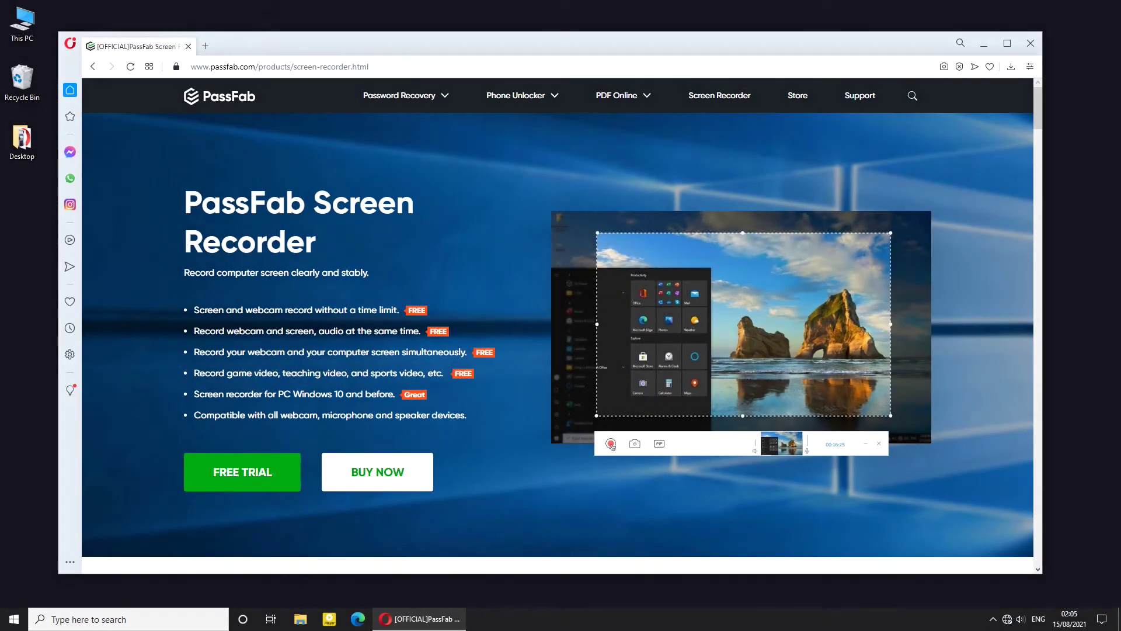
- Pause the demo video and step the samples through Take screenshot, Segment recording and Capture mouse
scroll(372, 408, "down", 10)
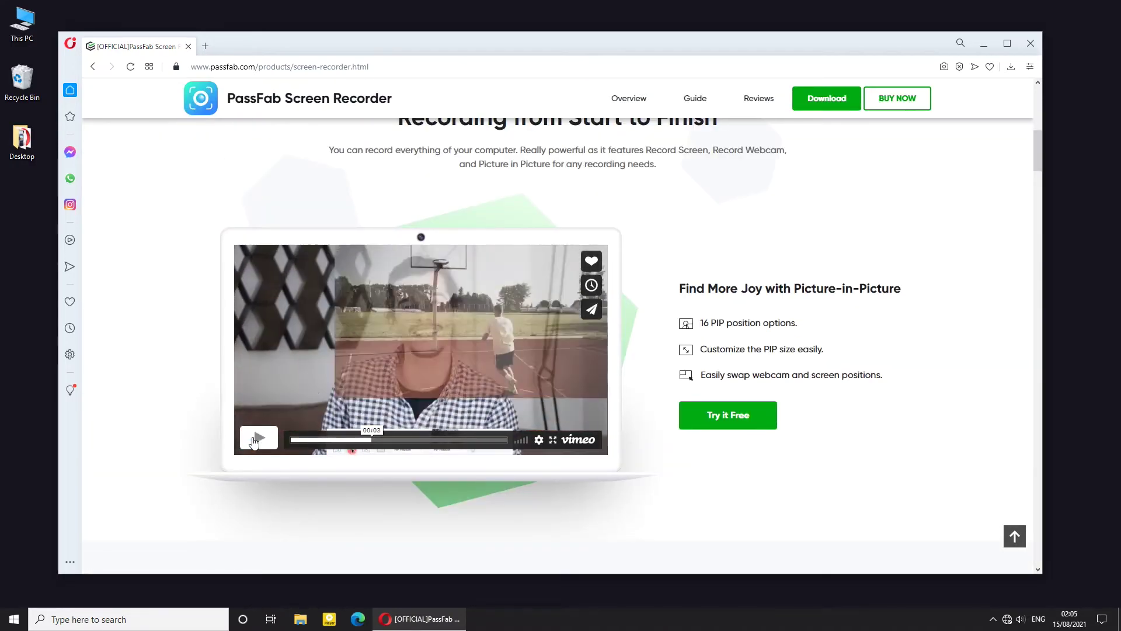
left_click(462, 295)
scroll(460, 297, "down", 4)
scroll(461, 245, "down", 10)
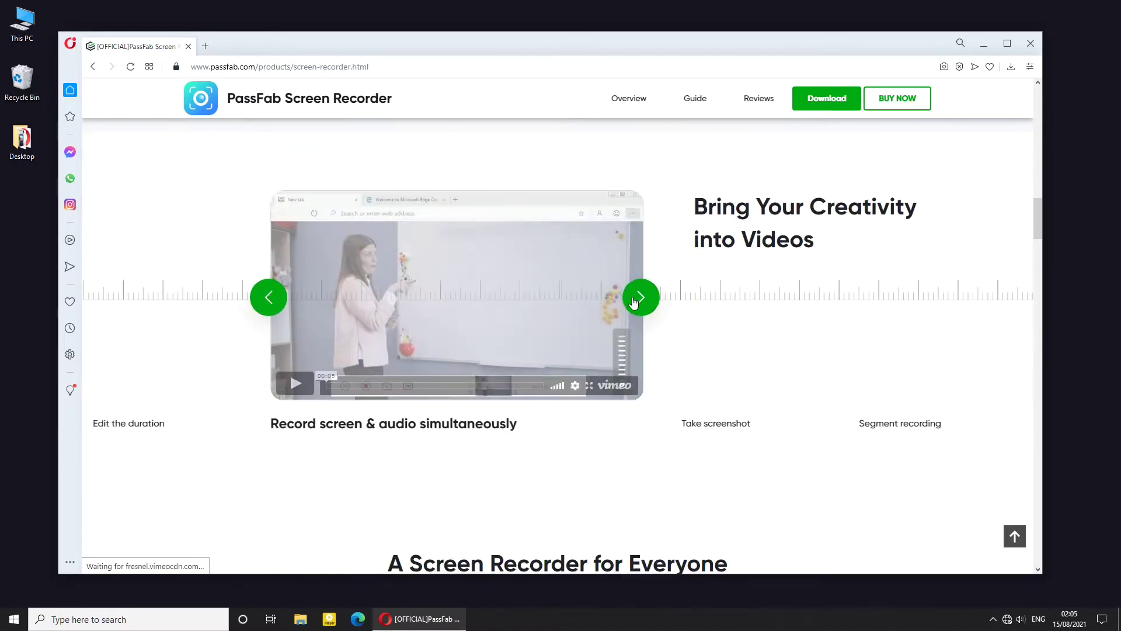
left_click(641, 295)
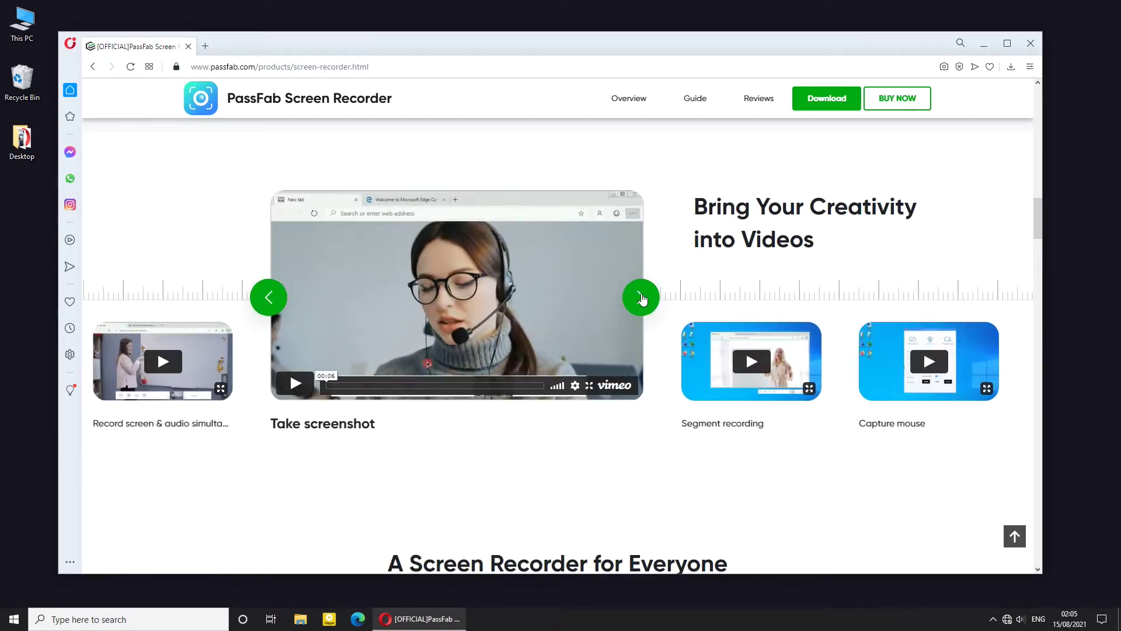
left_click(641, 298)
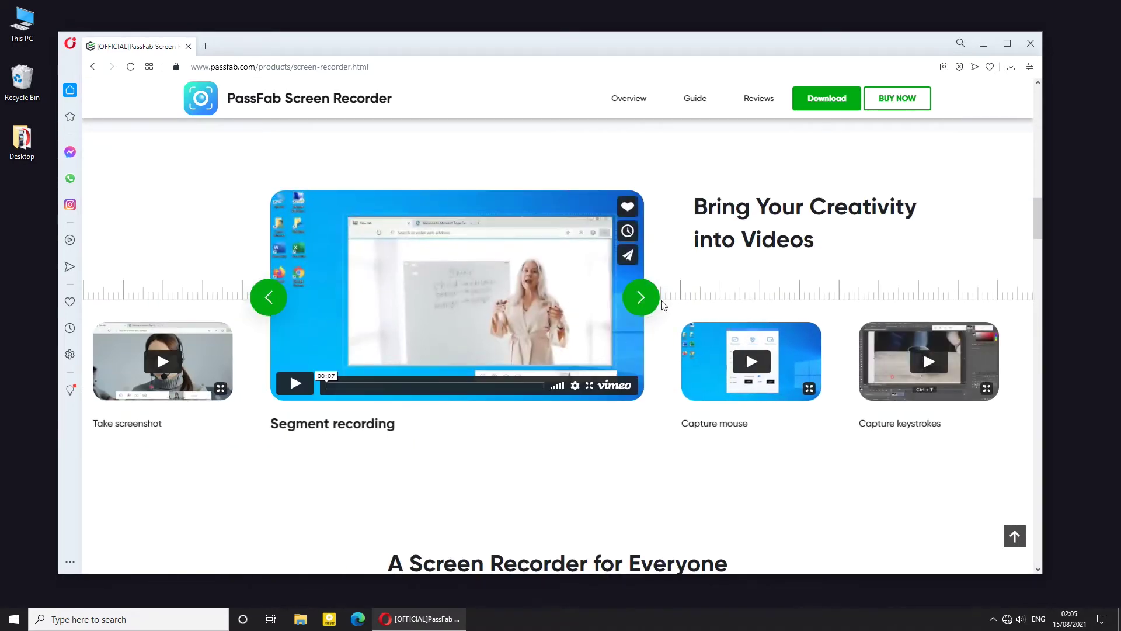
left_click(627, 302)
- Scroll through the pricing comparison, three-step guide and FAQ sections
scroll(561, 339, "down", 15)
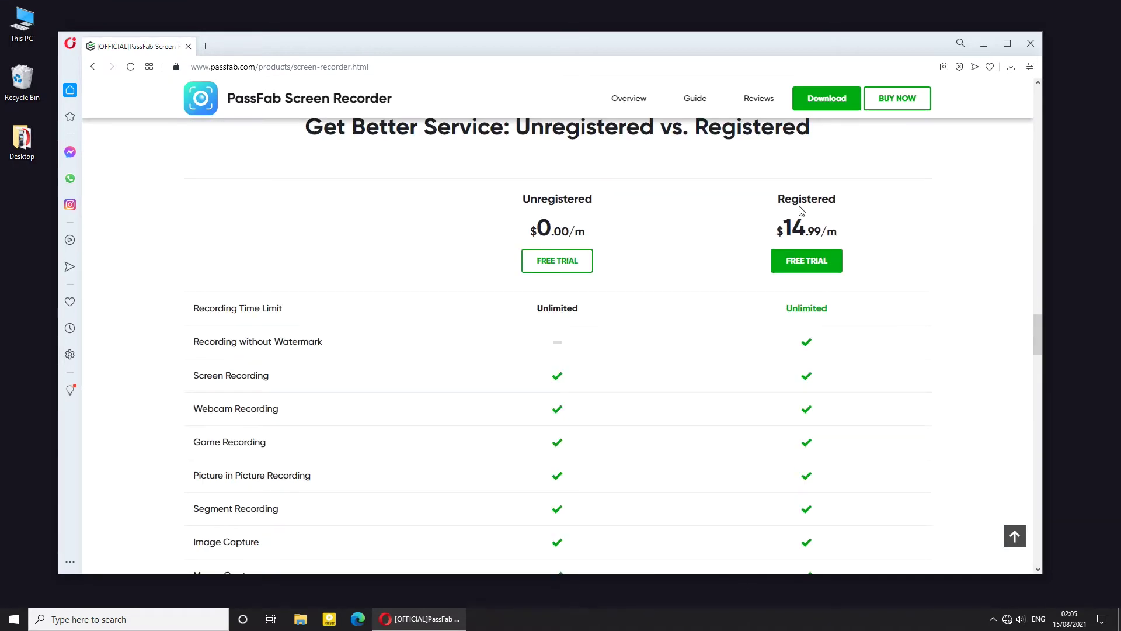
scroll(617, 278, "down", 1)
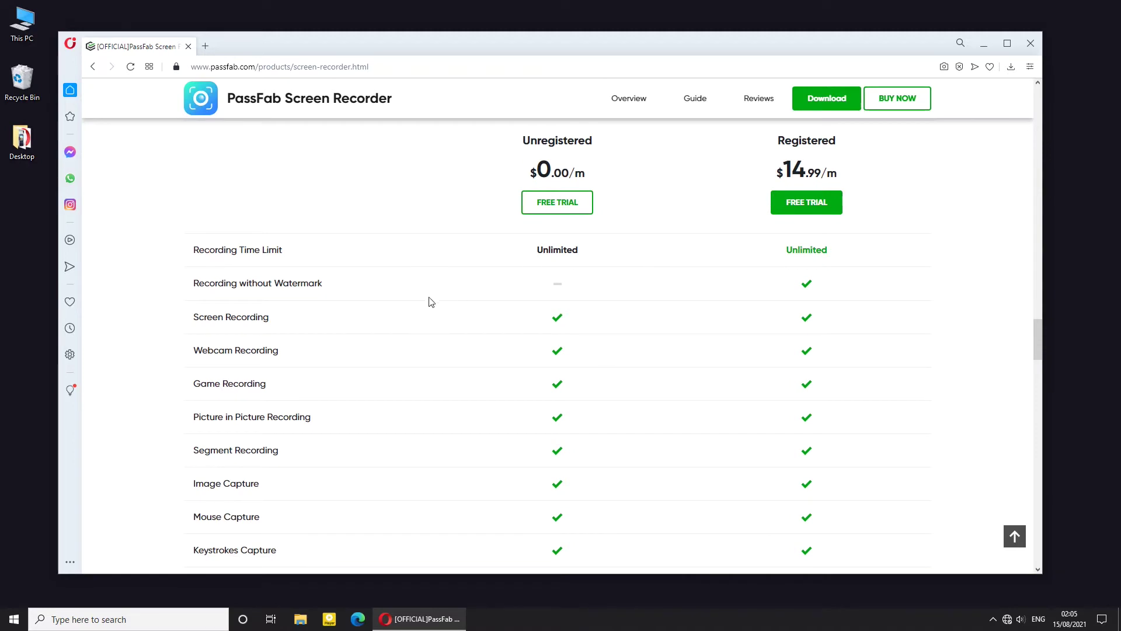
scroll(630, 282, "down", 4)
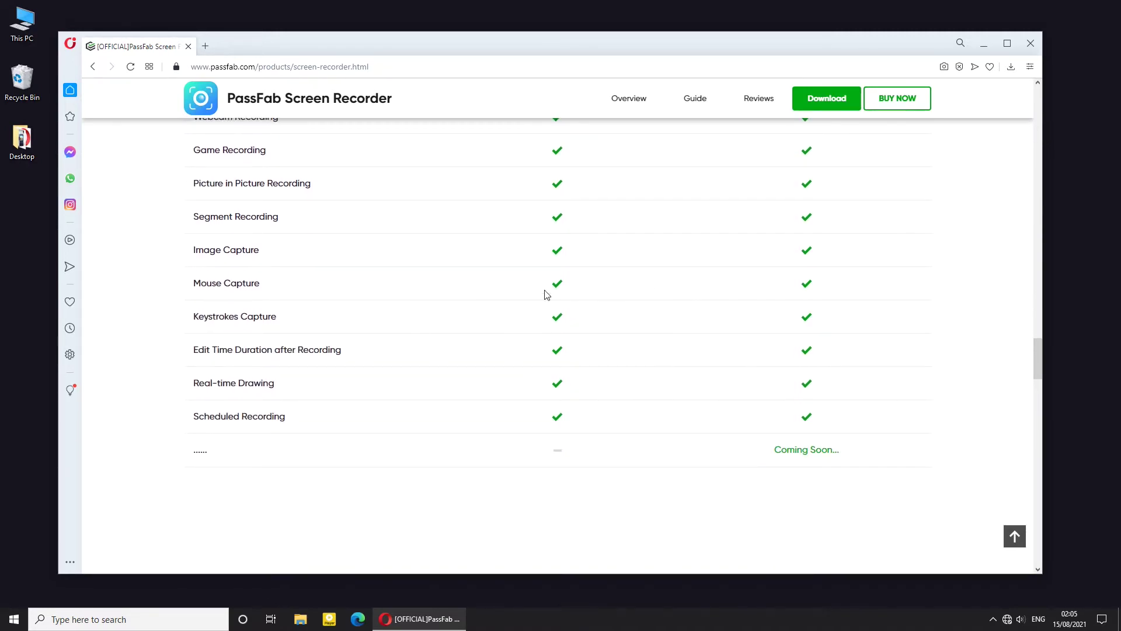
scroll(719, 283, "up", 3)
scroll(700, 282, "down", 7)
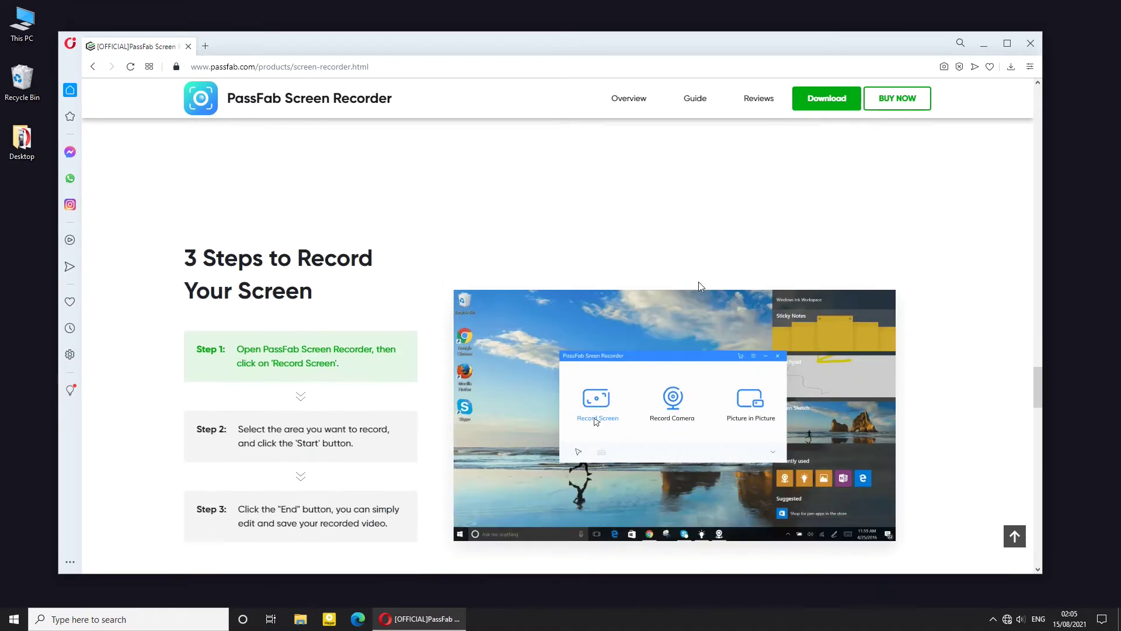
scroll(684, 277, "down", 1)
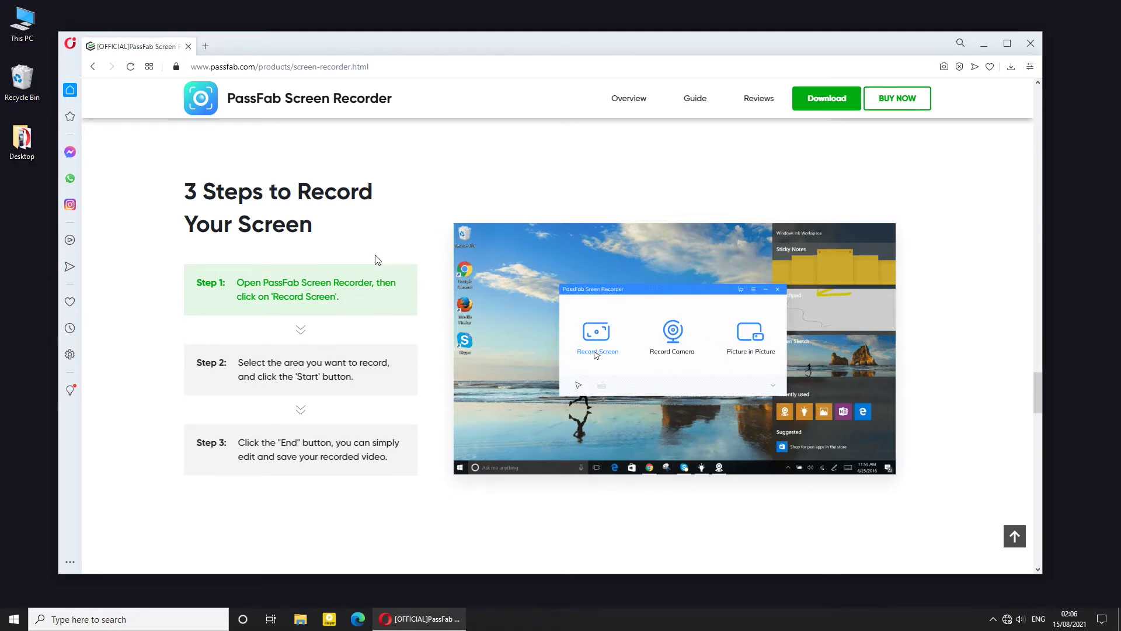
mouse_move(333, 458)
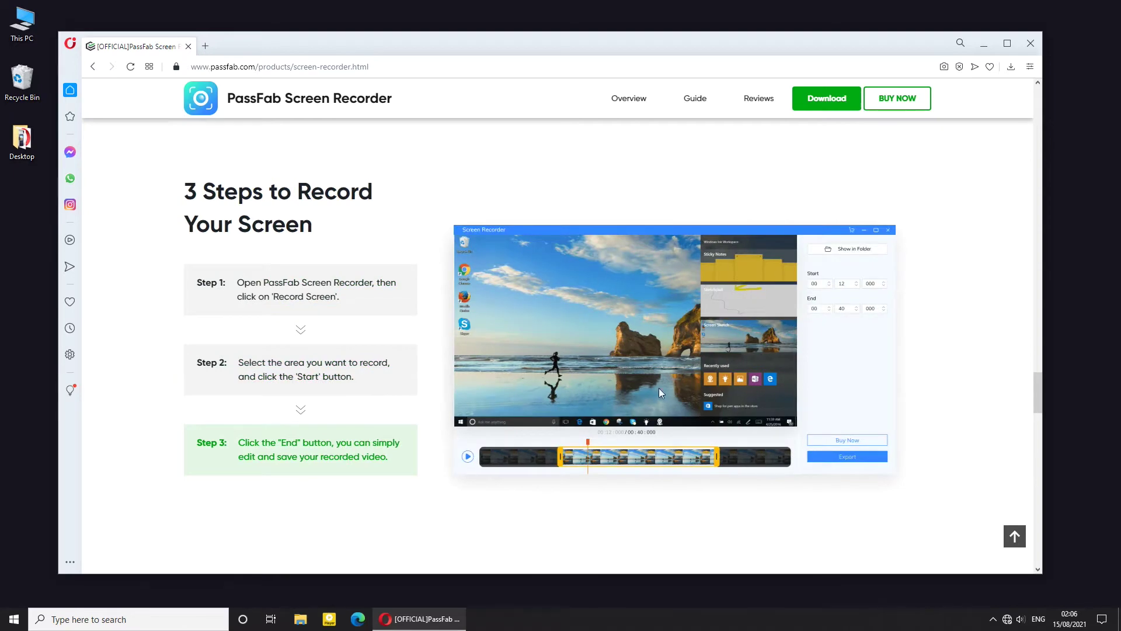
scroll(608, 339, "down", 10)
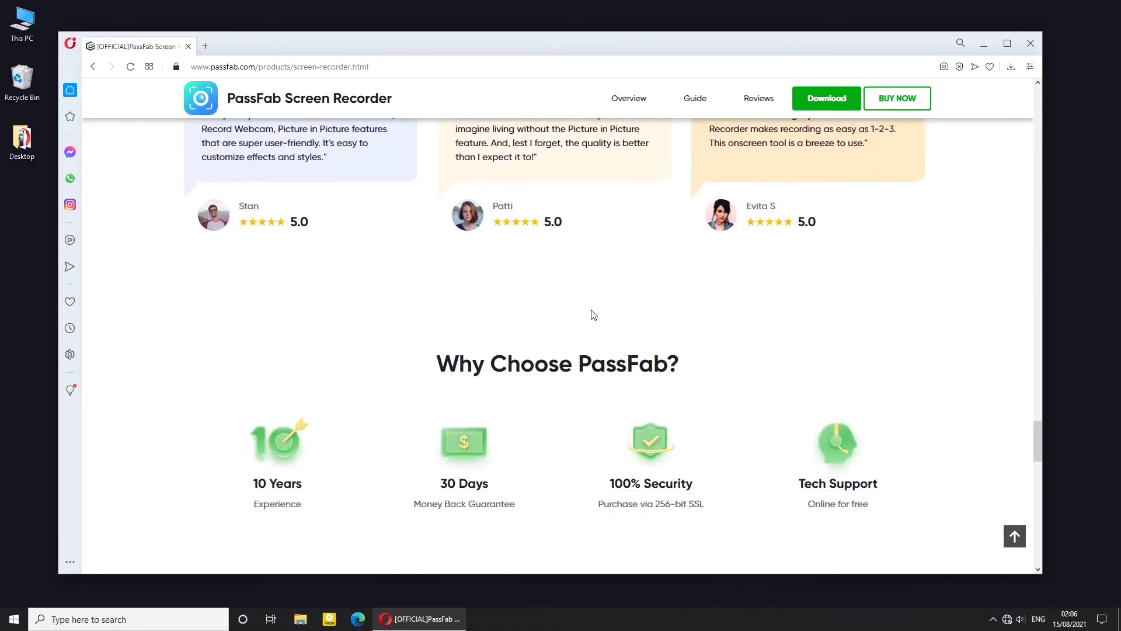
scroll(594, 315, "down", 15)
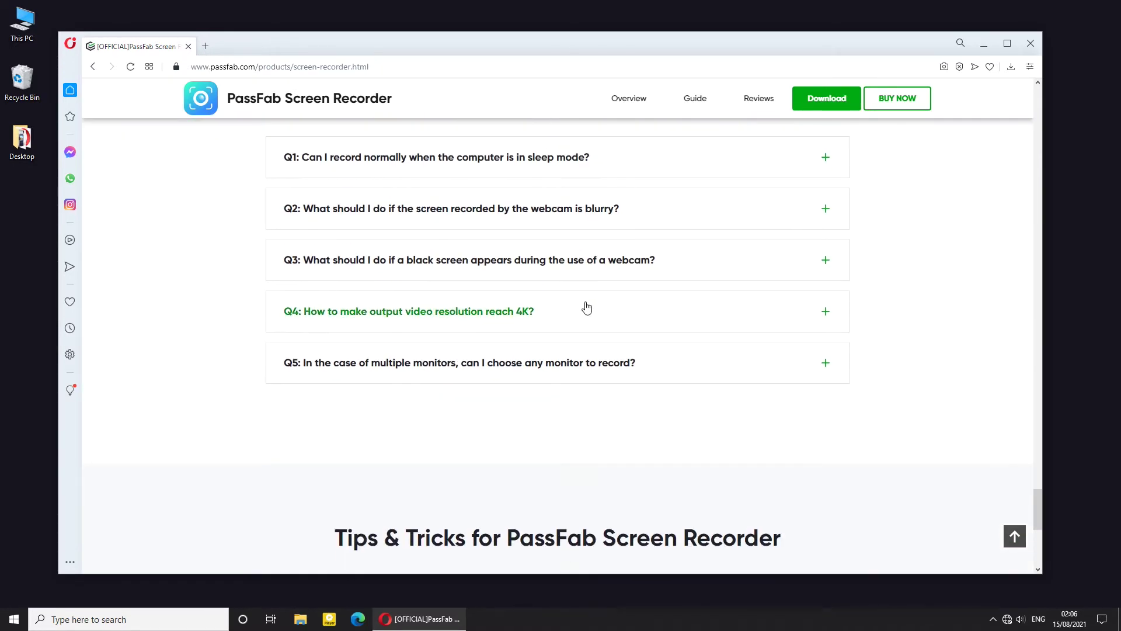
scroll(587, 308, "down", 7)
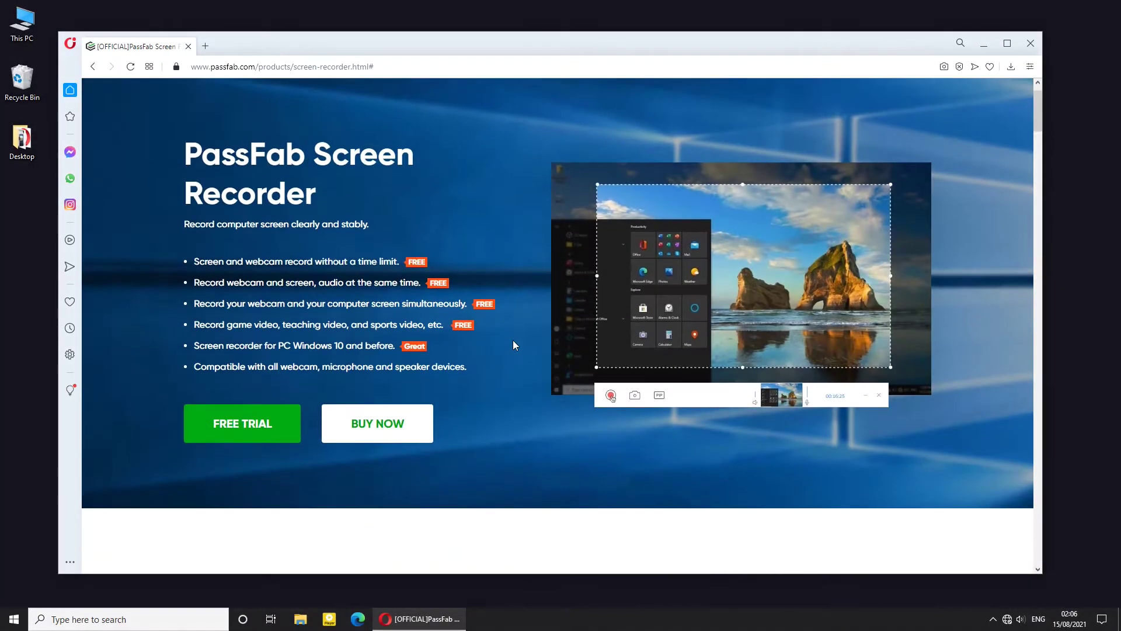
- Download the screen-recorder.exe free trial installer, save it, and start the installation
scroll(513, 345, "down", 4)
scroll(513, 346, "up", 4)
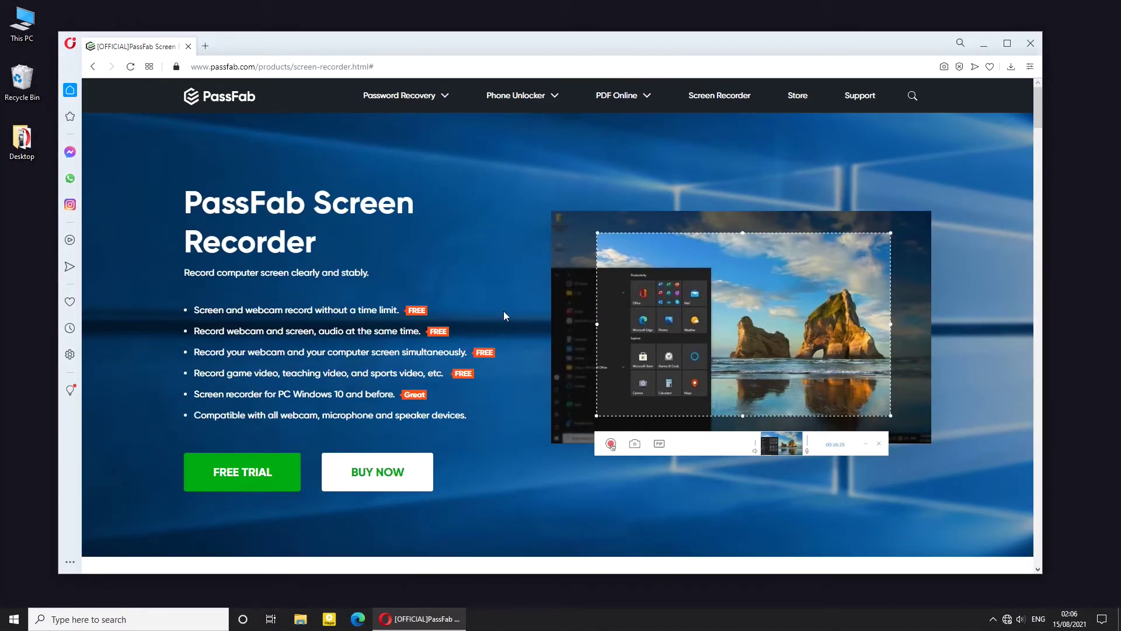
scroll(504, 313, "down", 5)
scroll(506, 313, "up", 5)
scroll(520, 198, "down", 1)
left_click(246, 413)
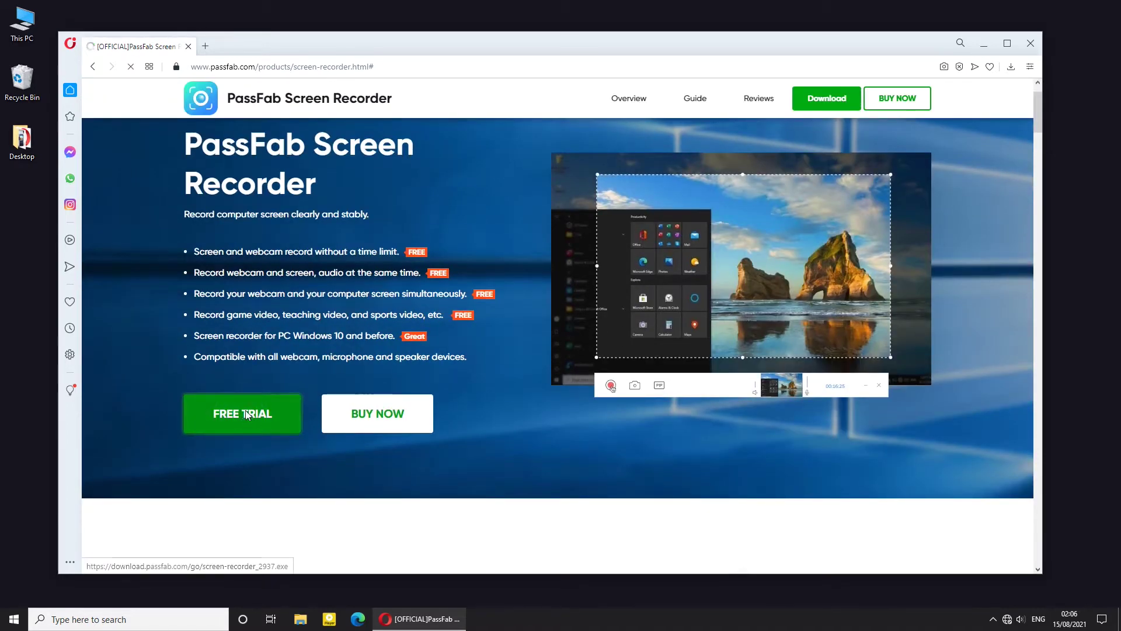
key("Return")
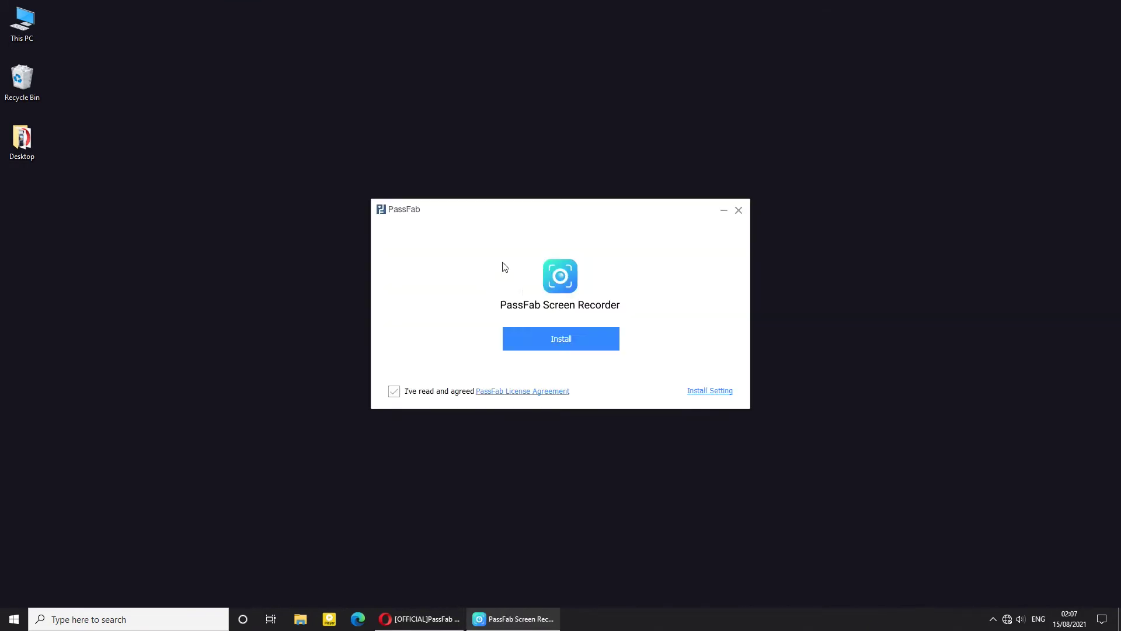
left_click(543, 342)
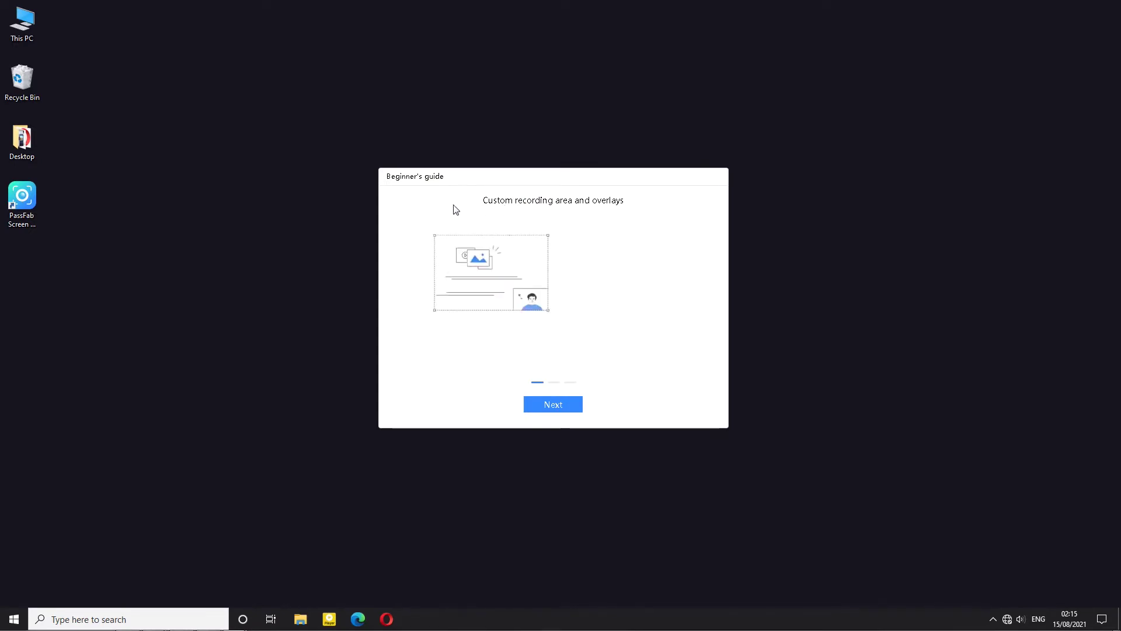
- Go through the Beginner's guide past Quick Edit and choose Start Now
left_click(554, 406)
left_click(555, 407)
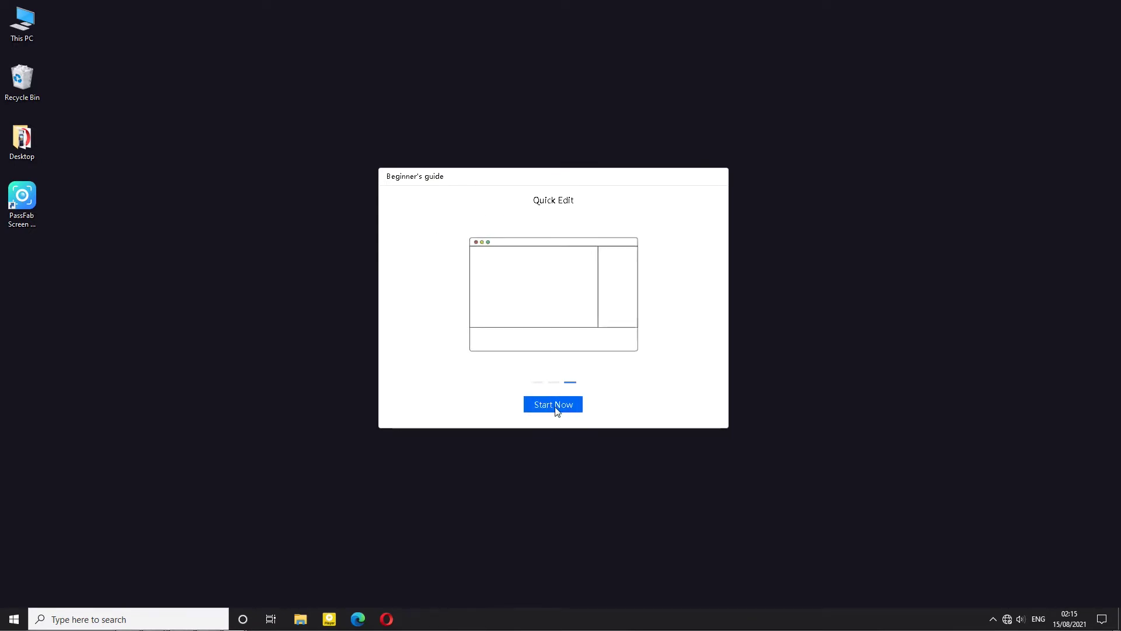
left_click(554, 405)
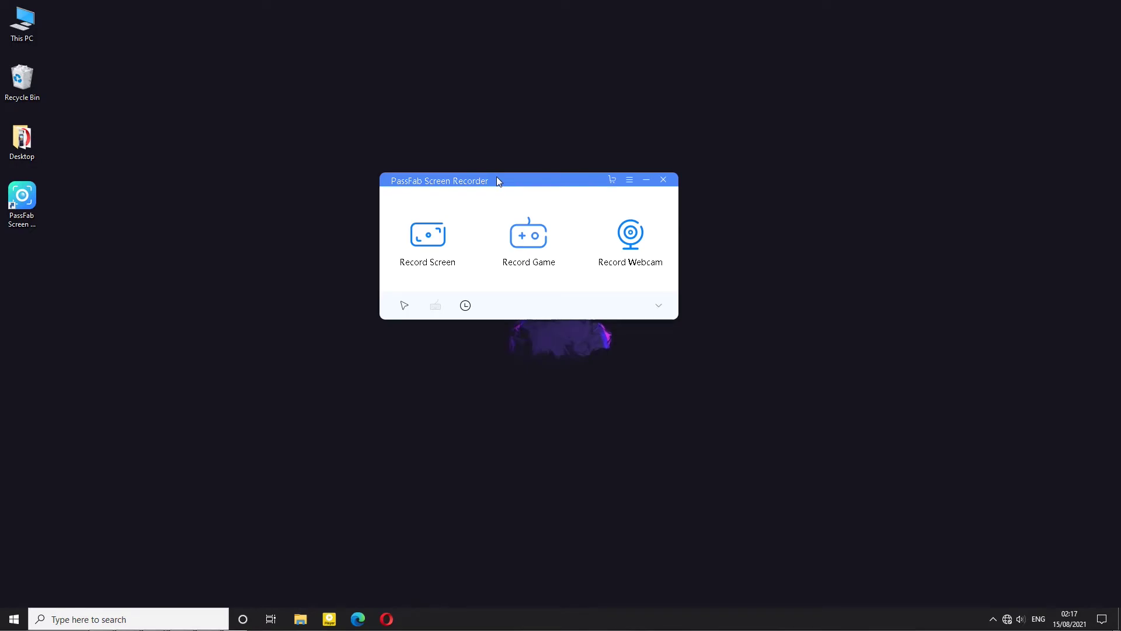
- Check the ≡ main menu twice, then expand the recorder settings
left_click(630, 180)
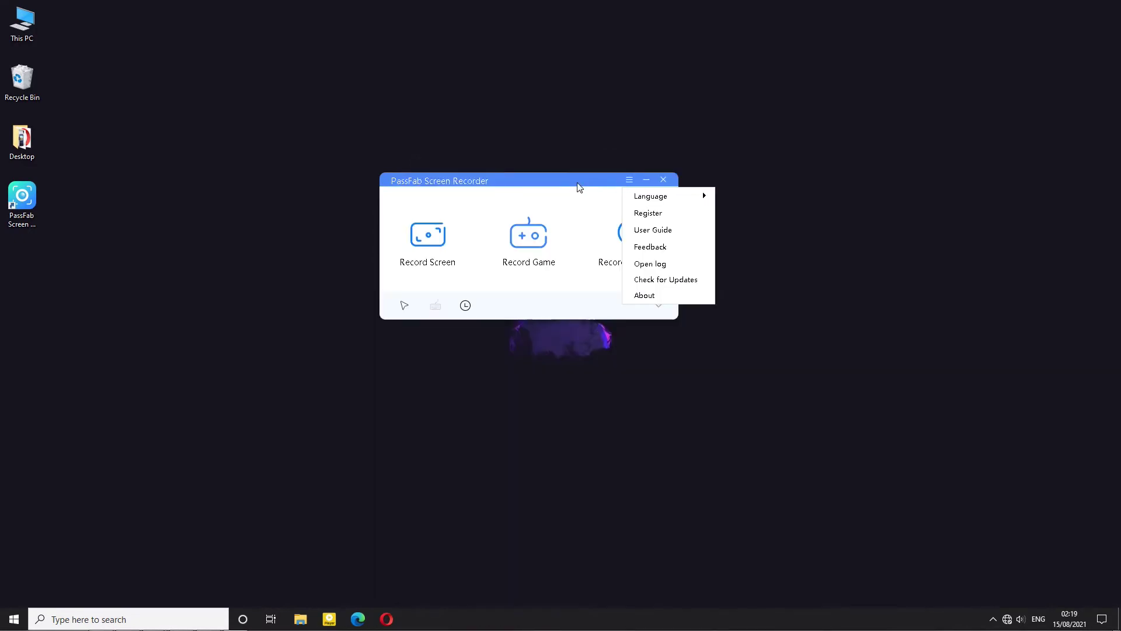
left_click(580, 187)
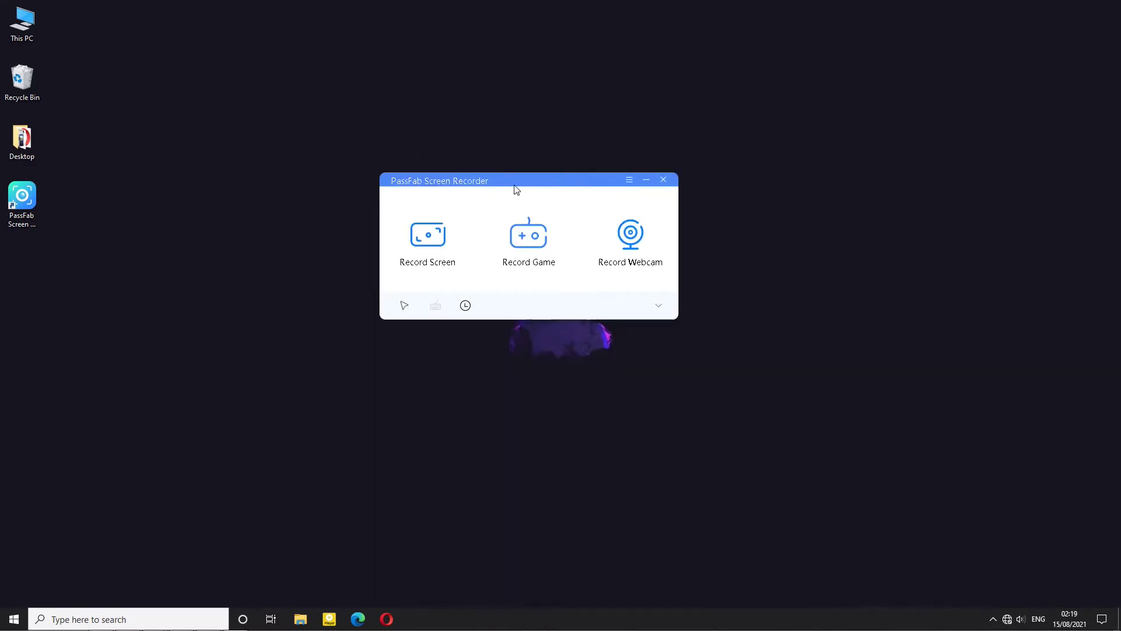
left_click(629, 181)
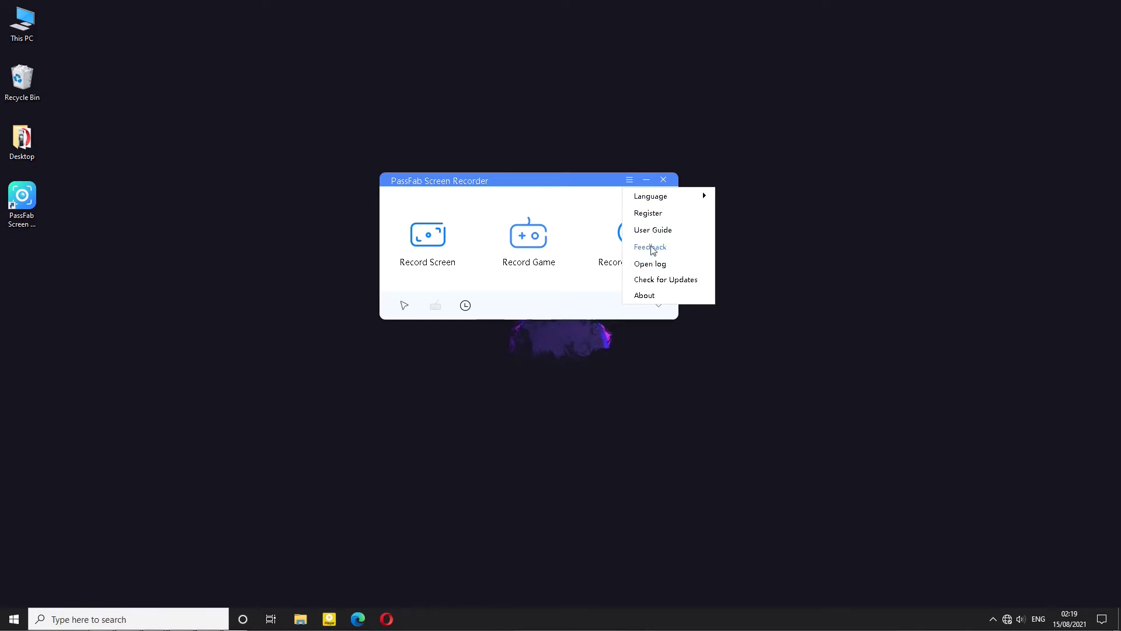
left_click(560, 187)
left_click(658, 305)
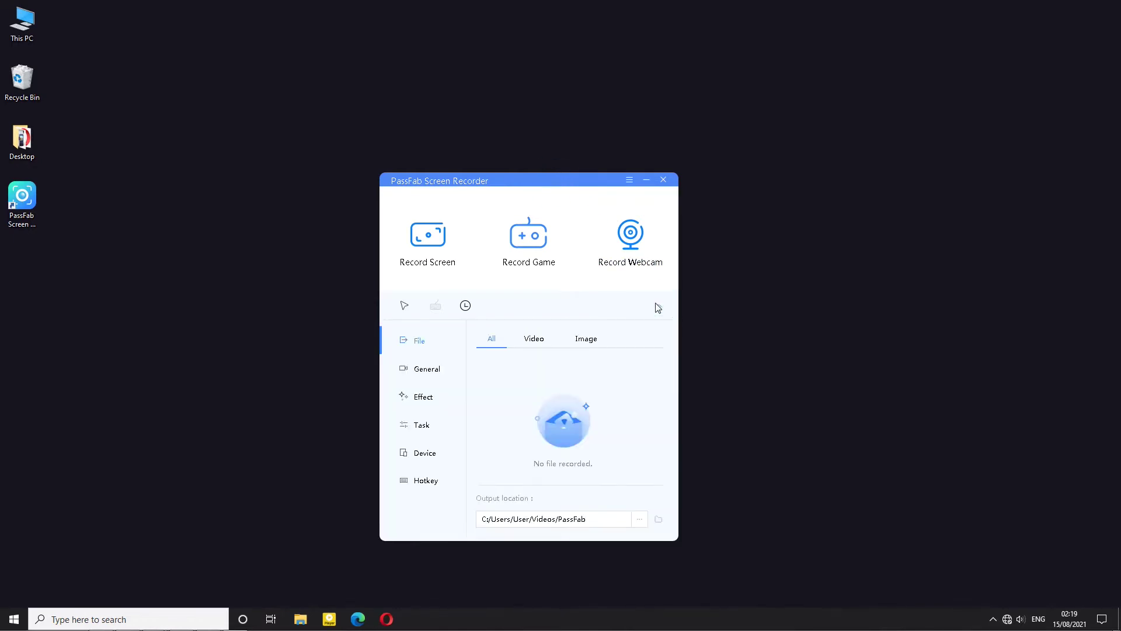
left_click(658, 306)
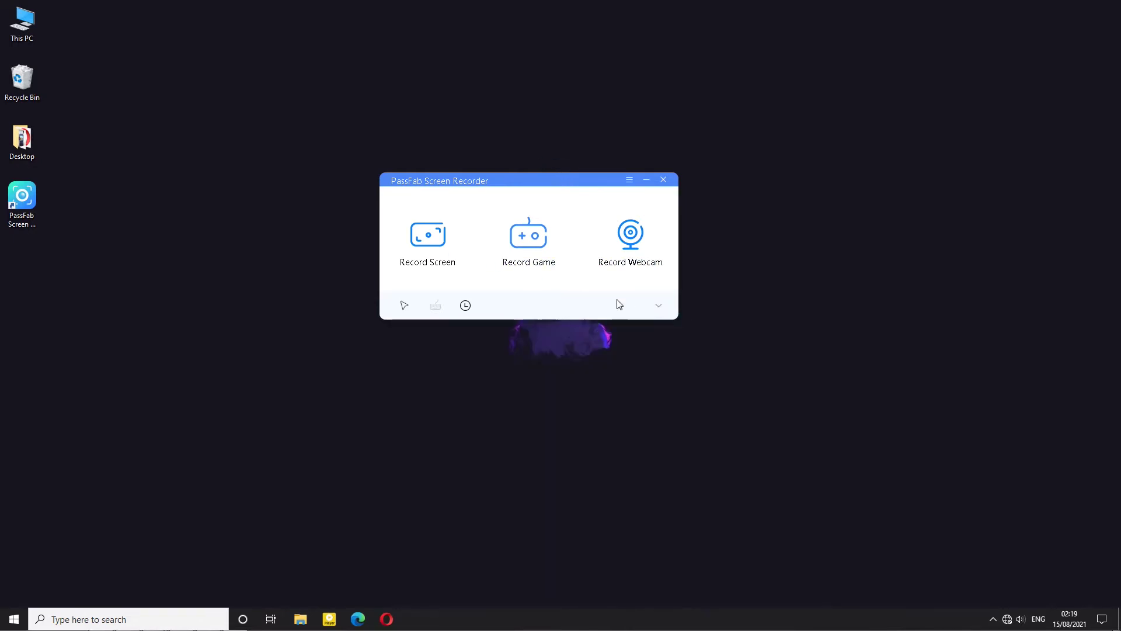
left_click(659, 307)
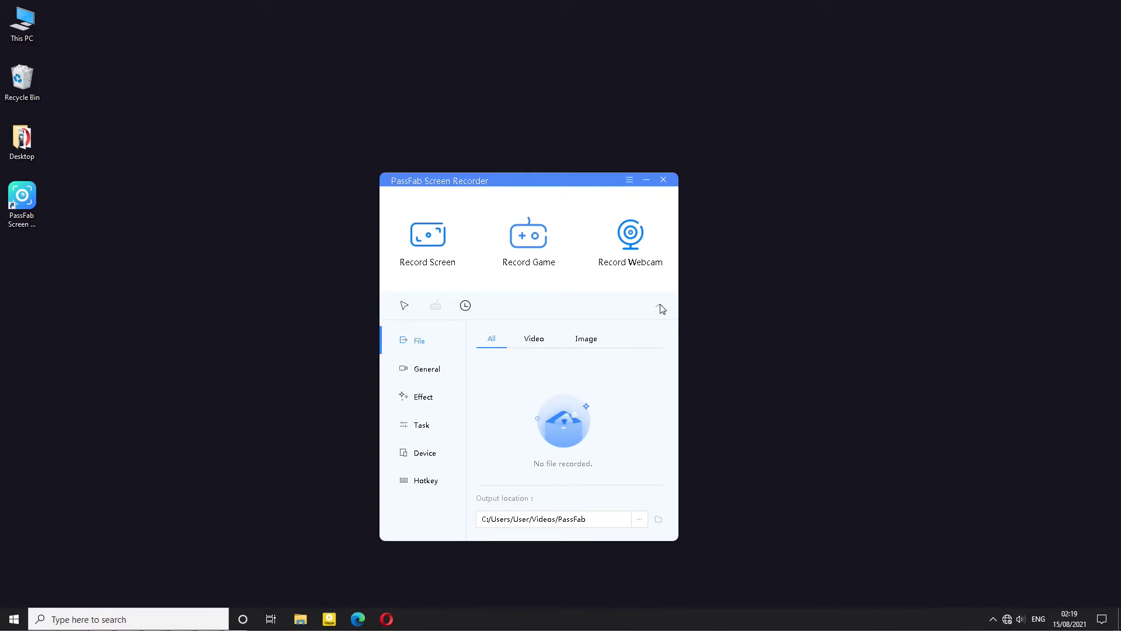
- Check the Video and Image file lists, then set the General frame rate to 60
left_click(532, 340)
left_click(584, 341)
left_click(438, 373)
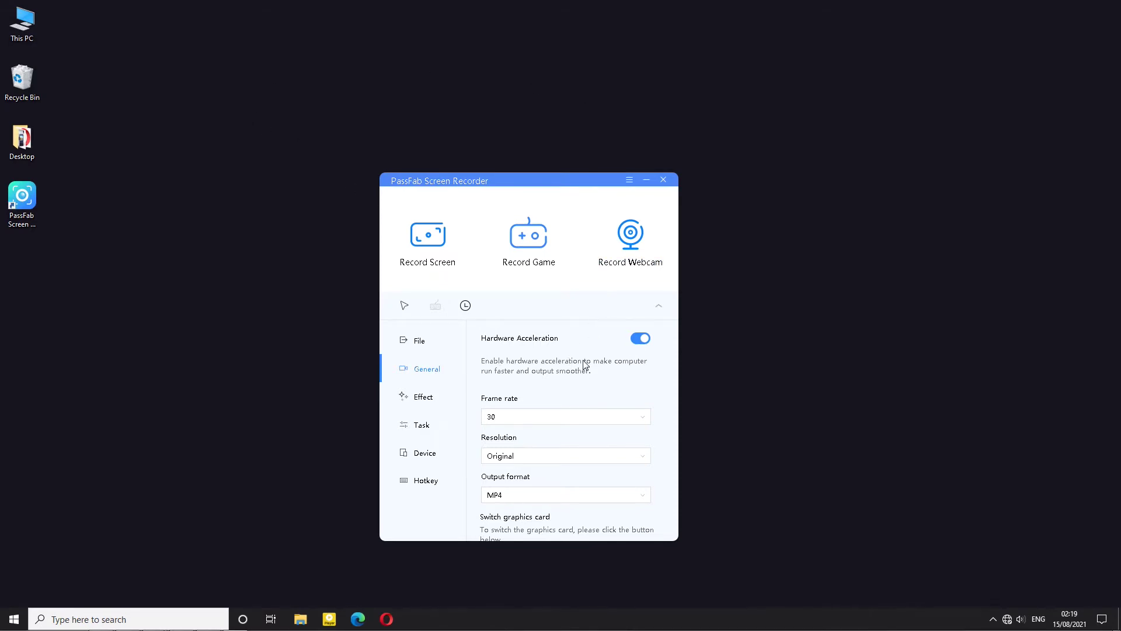
left_click(642, 417)
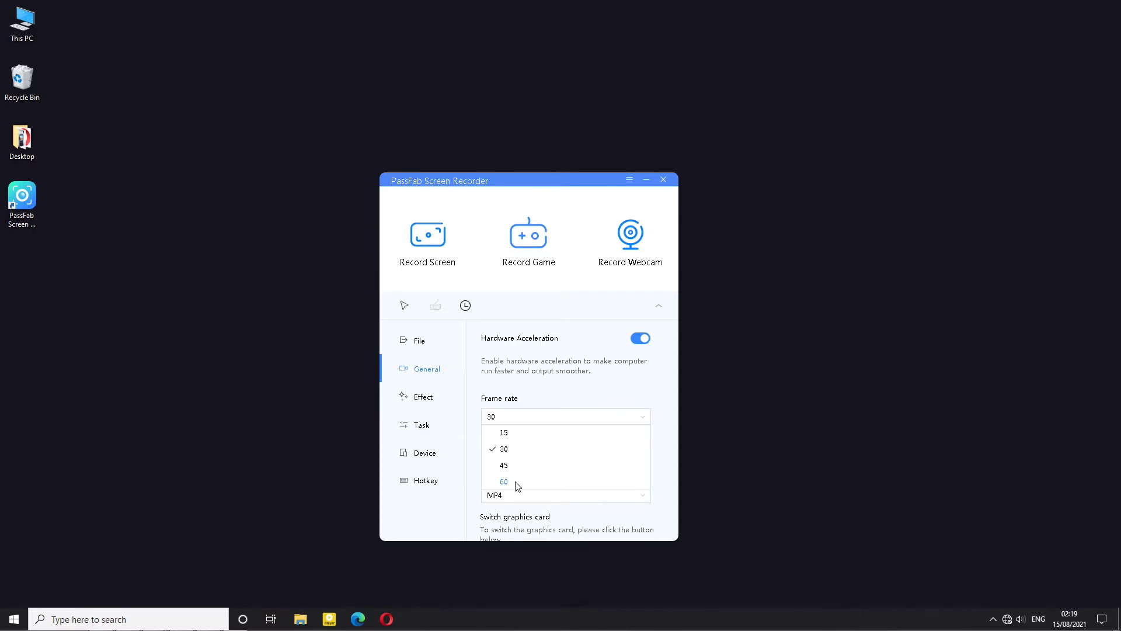
left_click(504, 482)
- Keep resolution at Original and output format at MP4
left_click(516, 458)
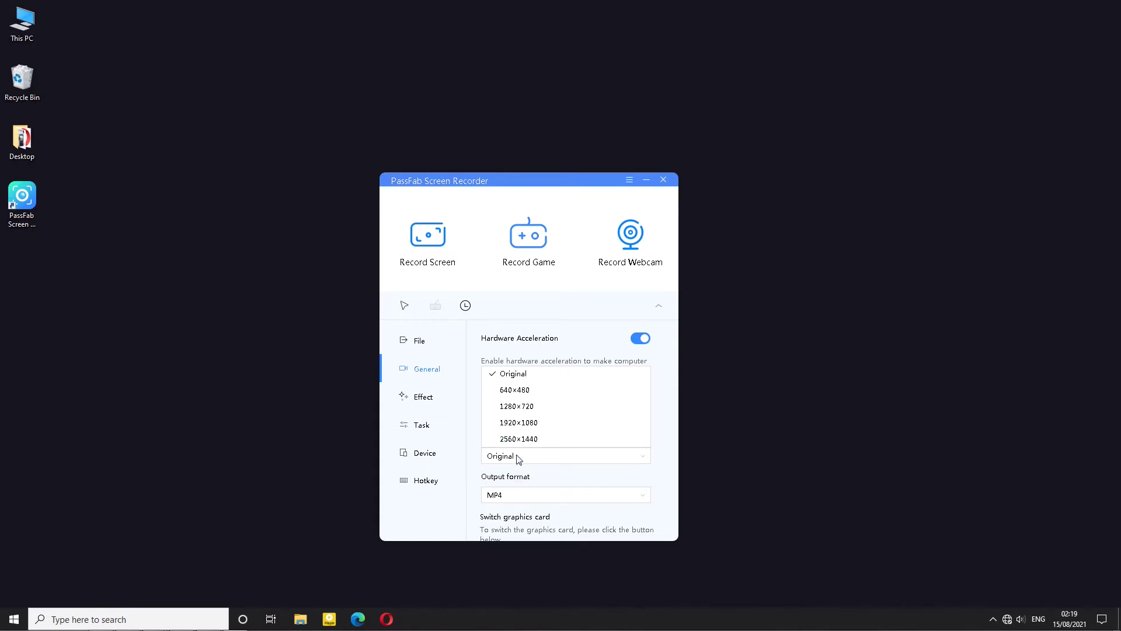
left_click(514, 373)
scroll(542, 420, "down", 1)
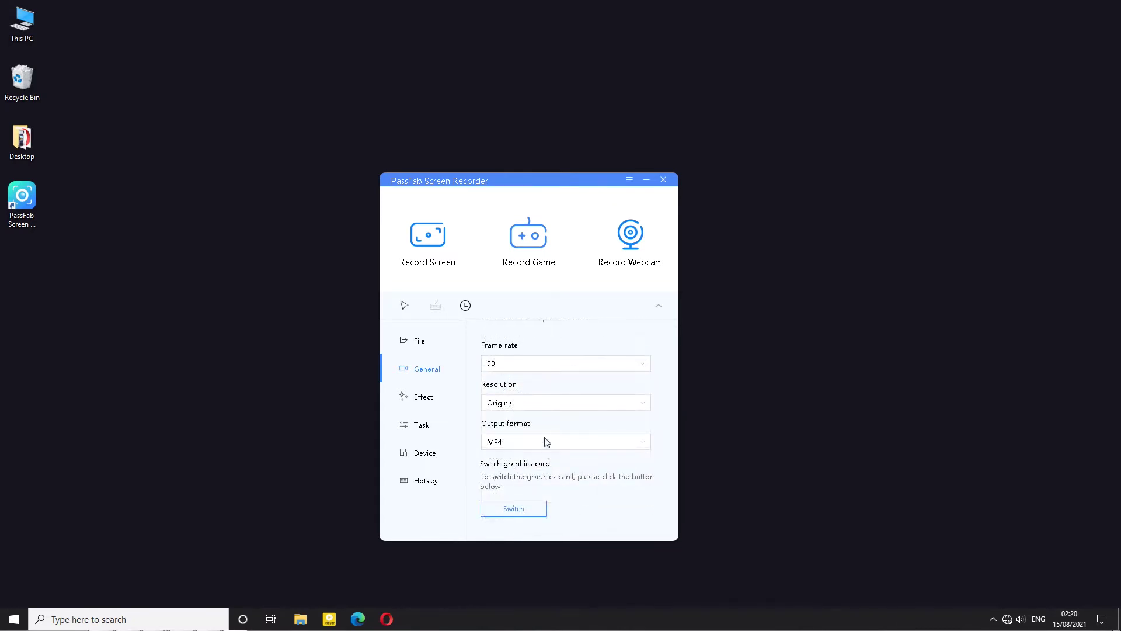
left_click(544, 443)
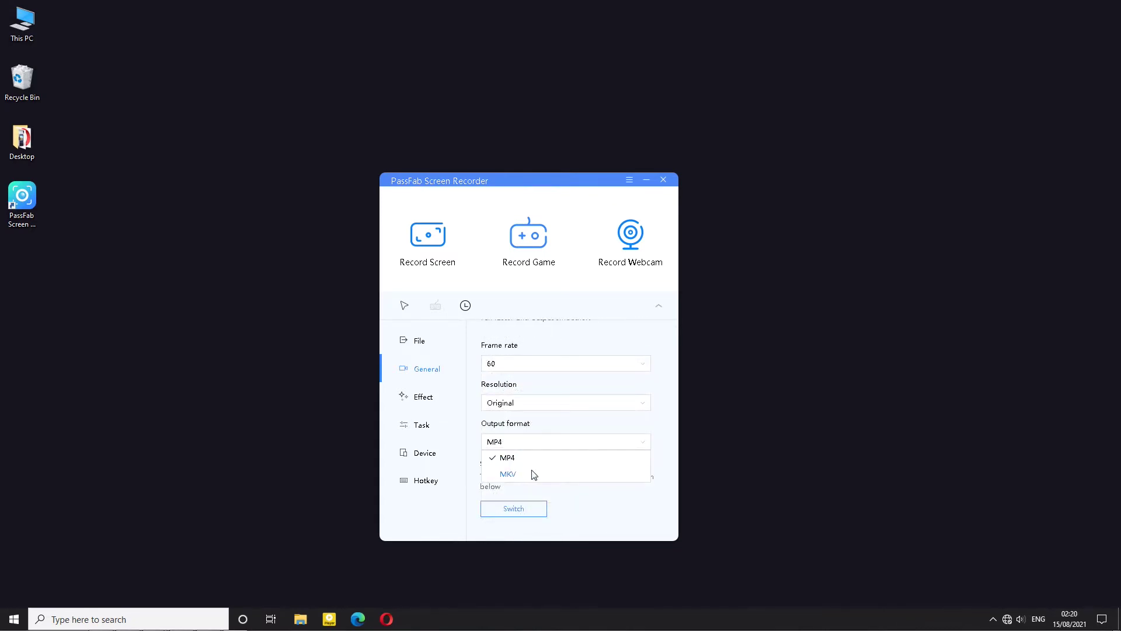
left_click(533, 445)
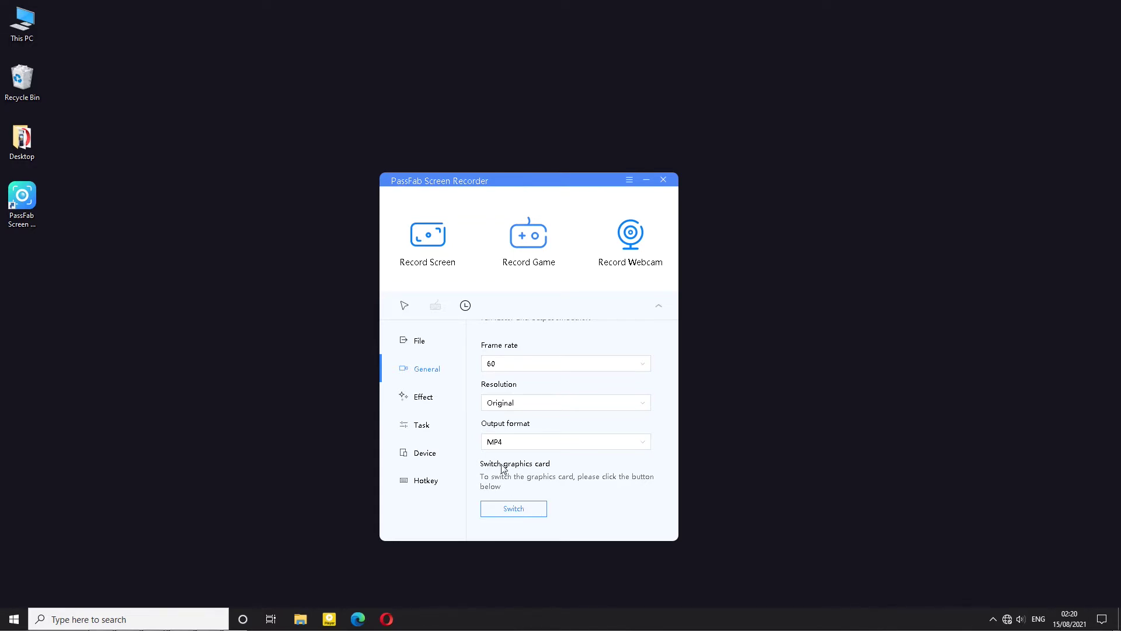
- In Effect settings, highlight the cursor in purple and use the black keystroke style
left_click(429, 400)
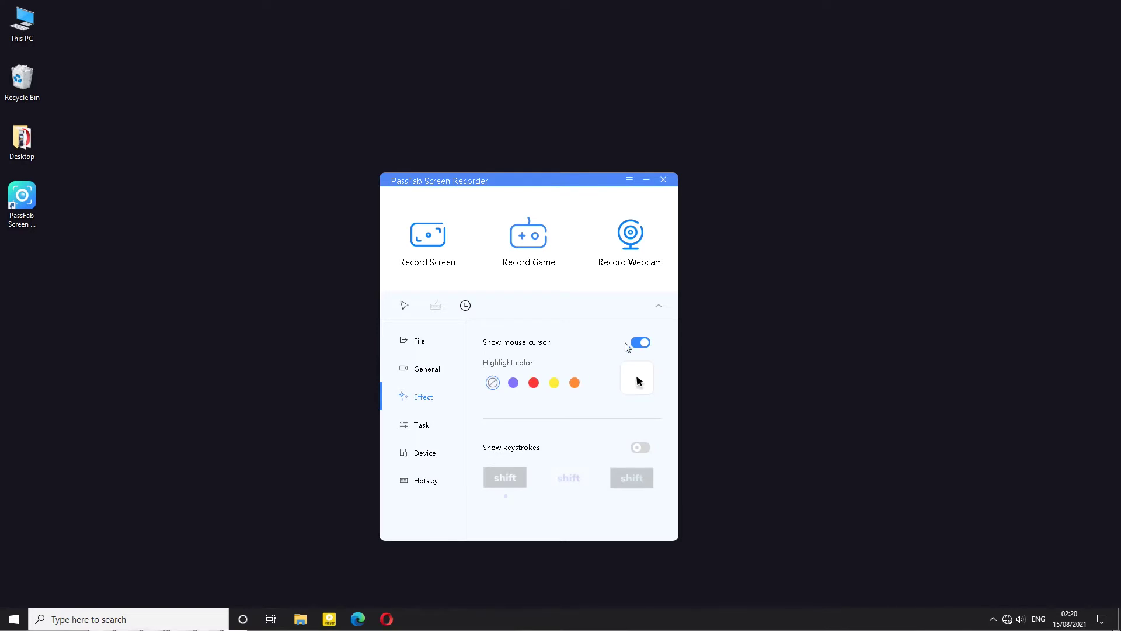
left_click(514, 383)
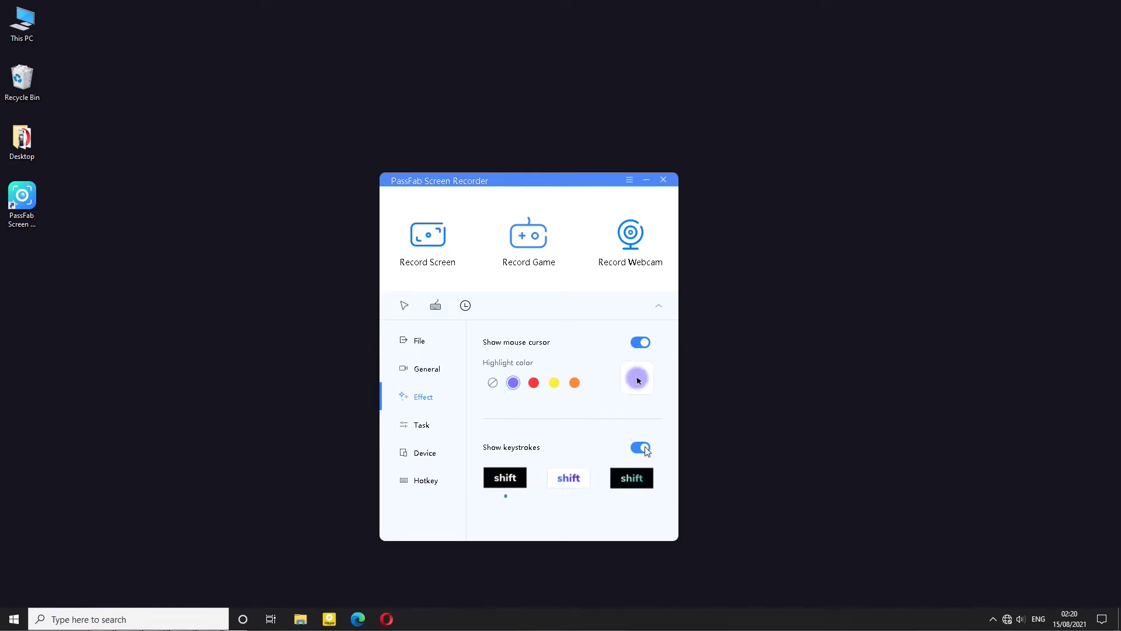
left_click(563, 481)
left_click(520, 480)
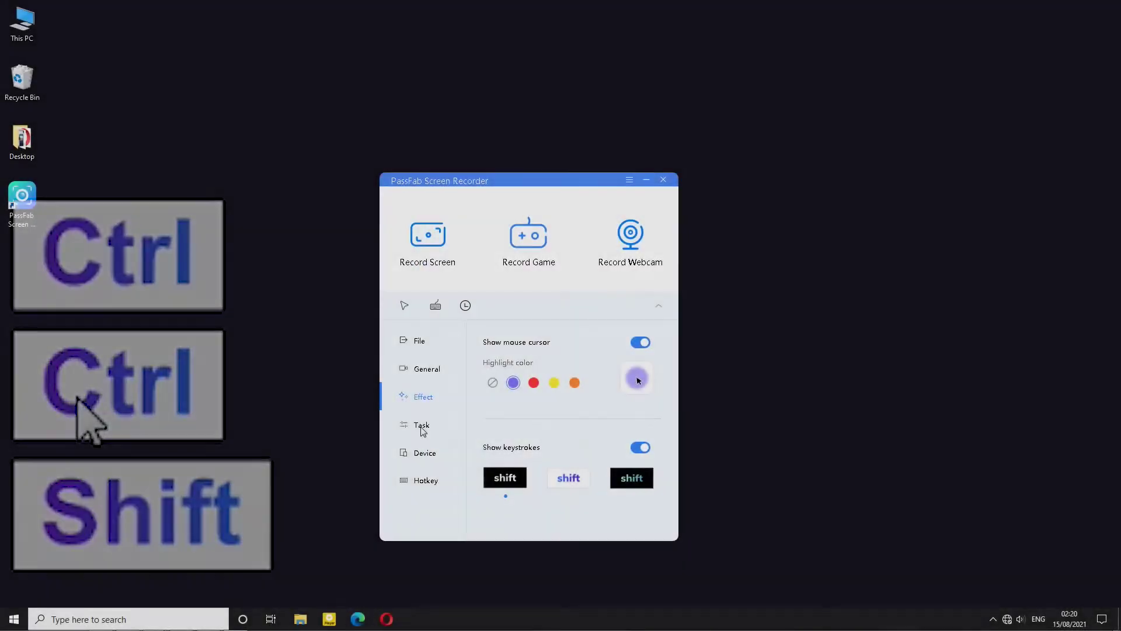
left_click(420, 425)
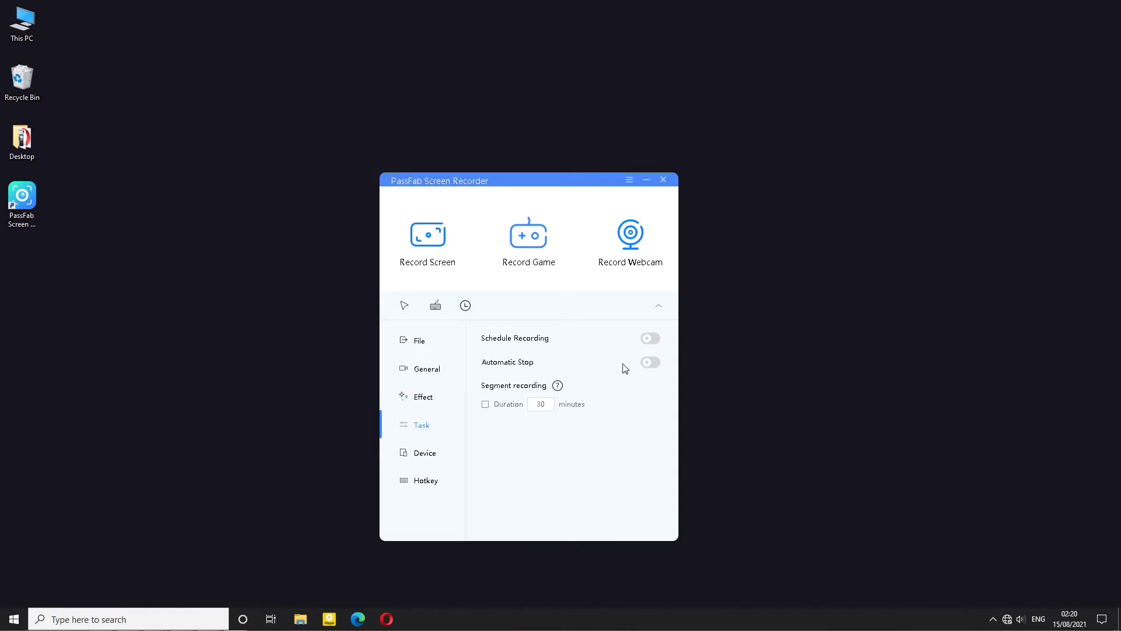
- Keep the current microphone and speaker in Device settings, then view Hotkey settings
left_click(426, 454)
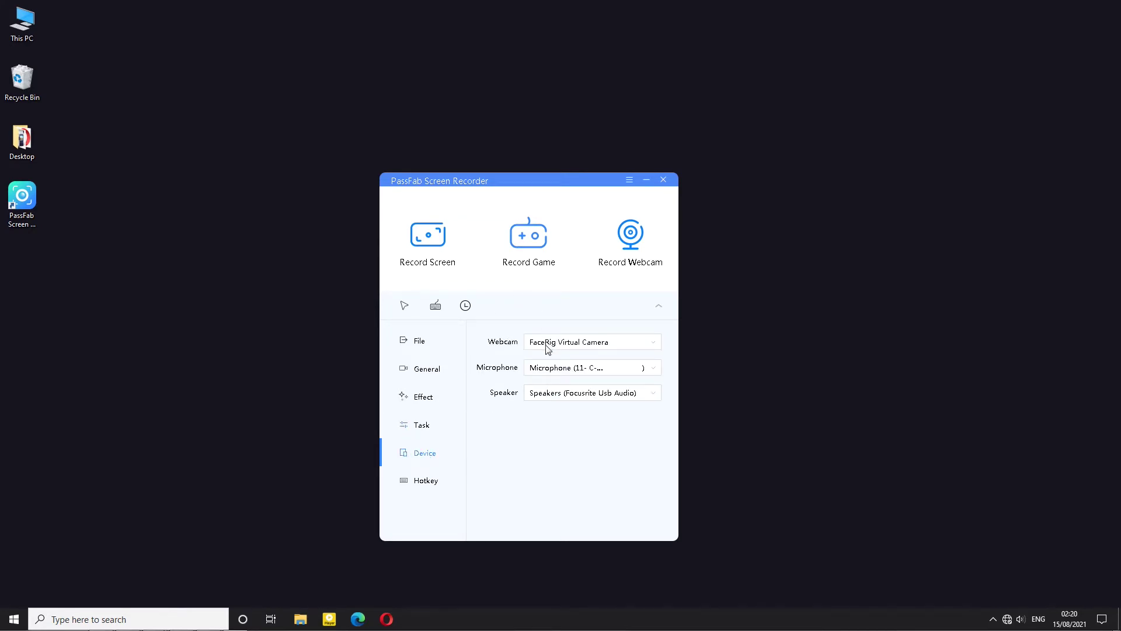
left_click(555, 368)
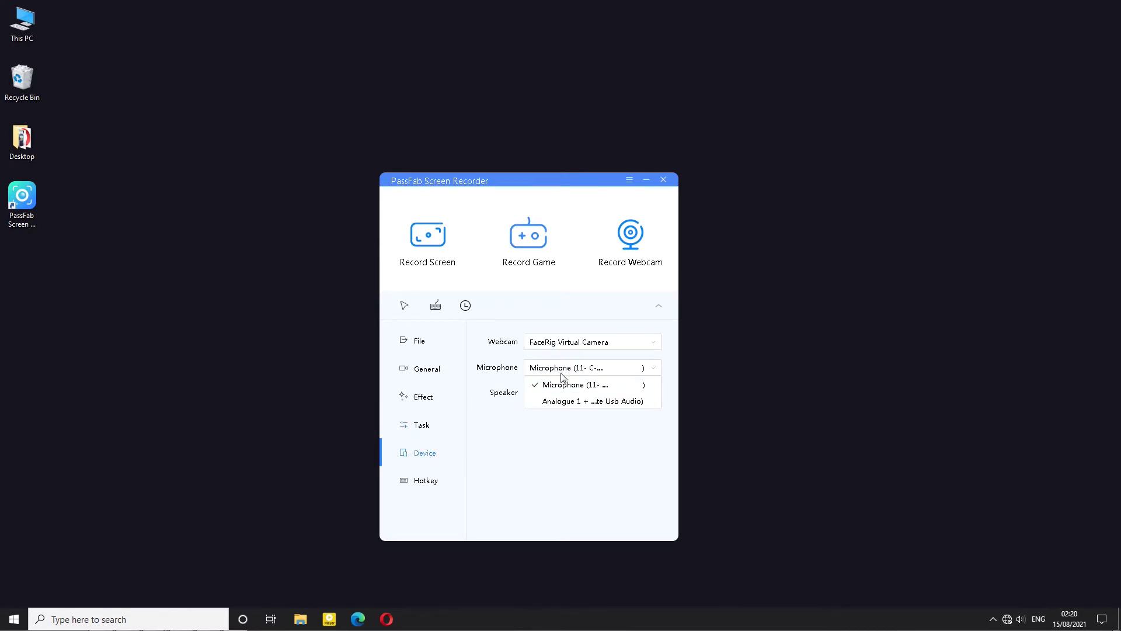
left_click(564, 386)
left_click(561, 392)
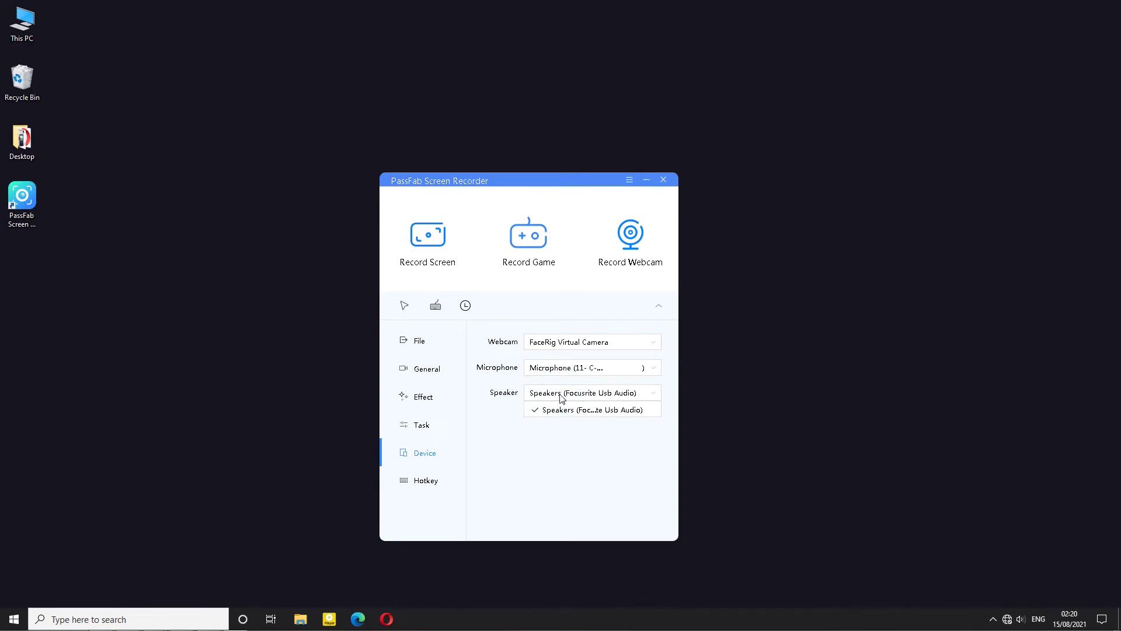
left_click(558, 410)
left_click(418, 482)
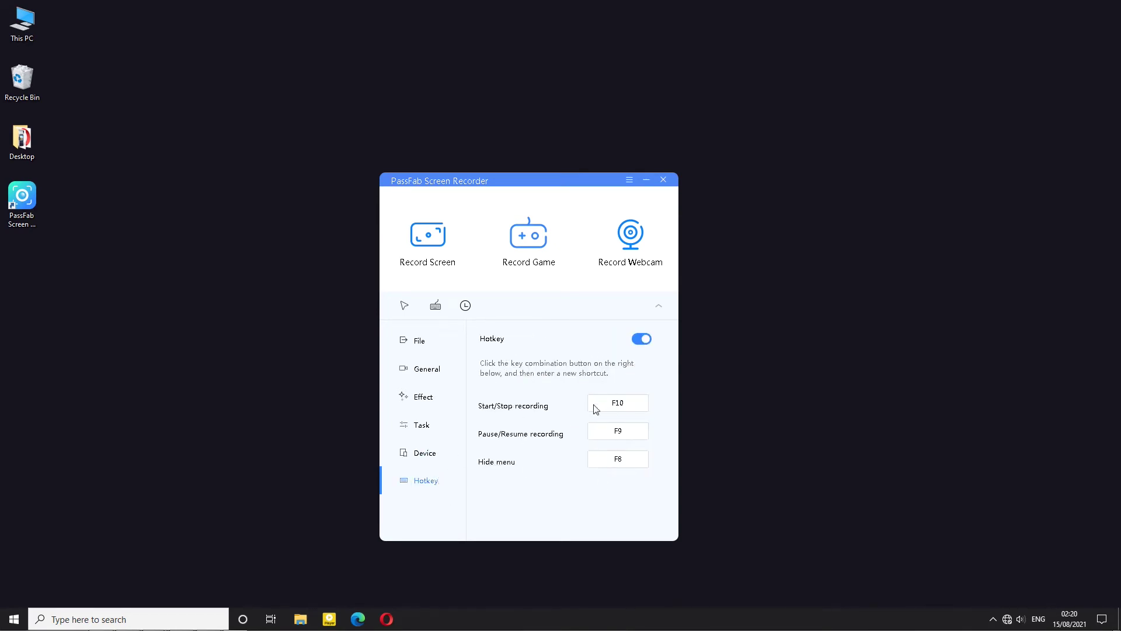
- Collapse settings, toggle mouse and keystroke capture, and start choosing a recording area
left_click(660, 307)
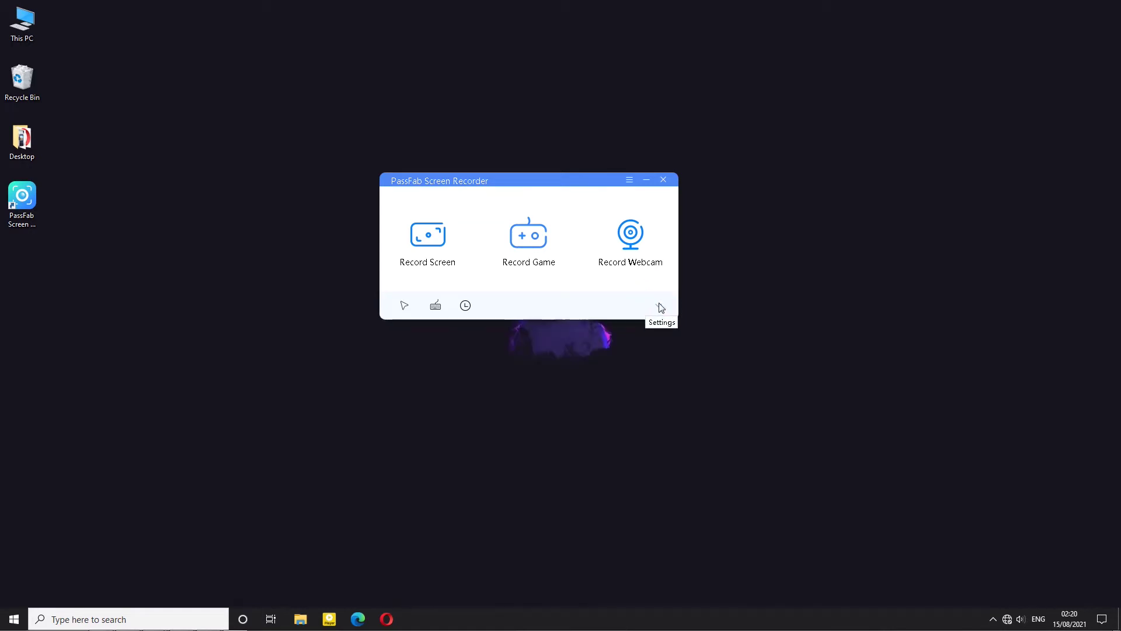
left_click(405, 306)
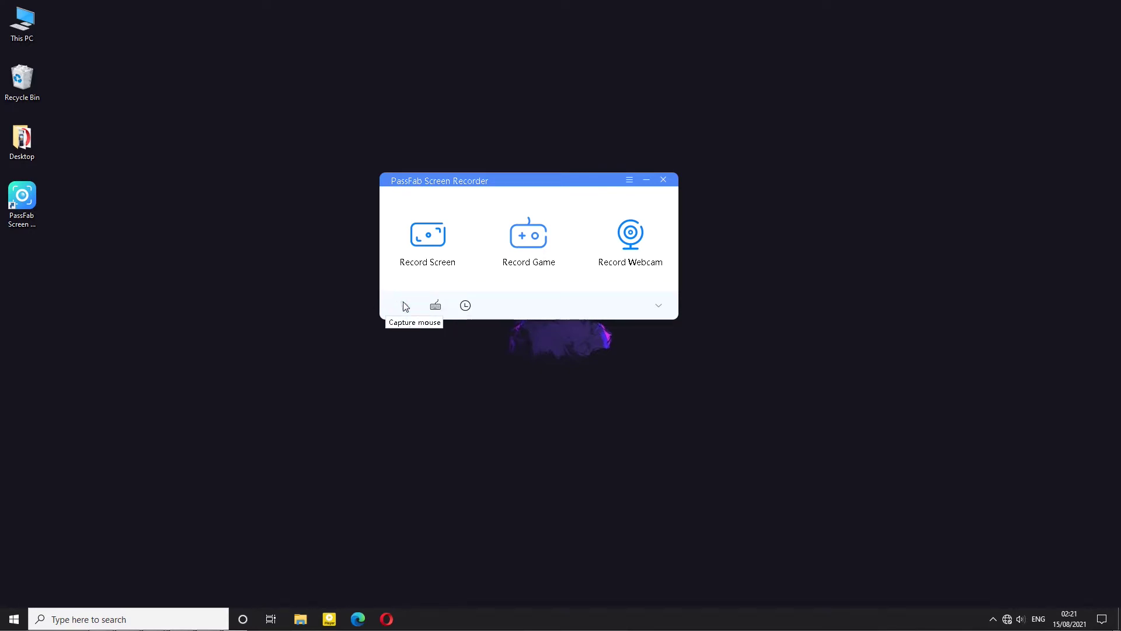
left_click(441, 308)
left_click(465, 306)
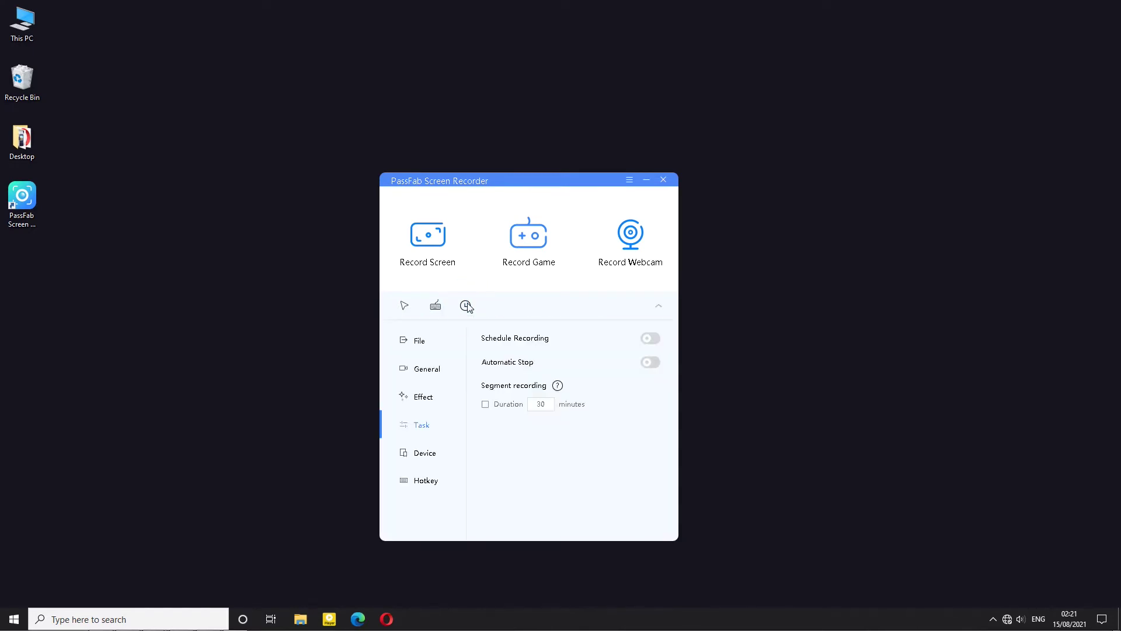
left_click(466, 307)
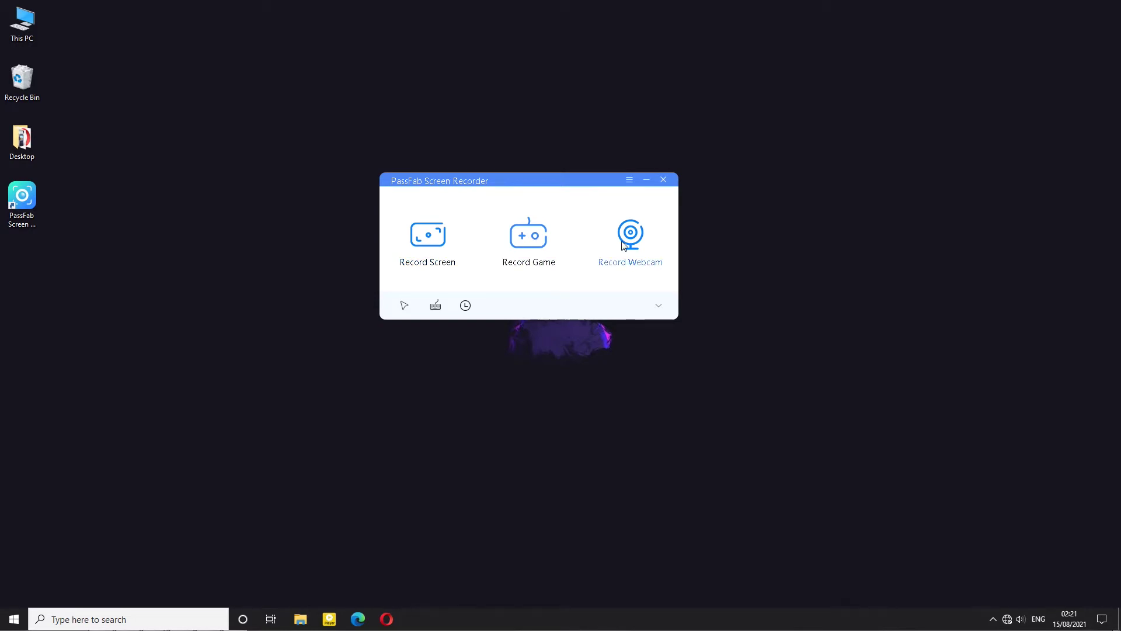
left_click(428, 236)
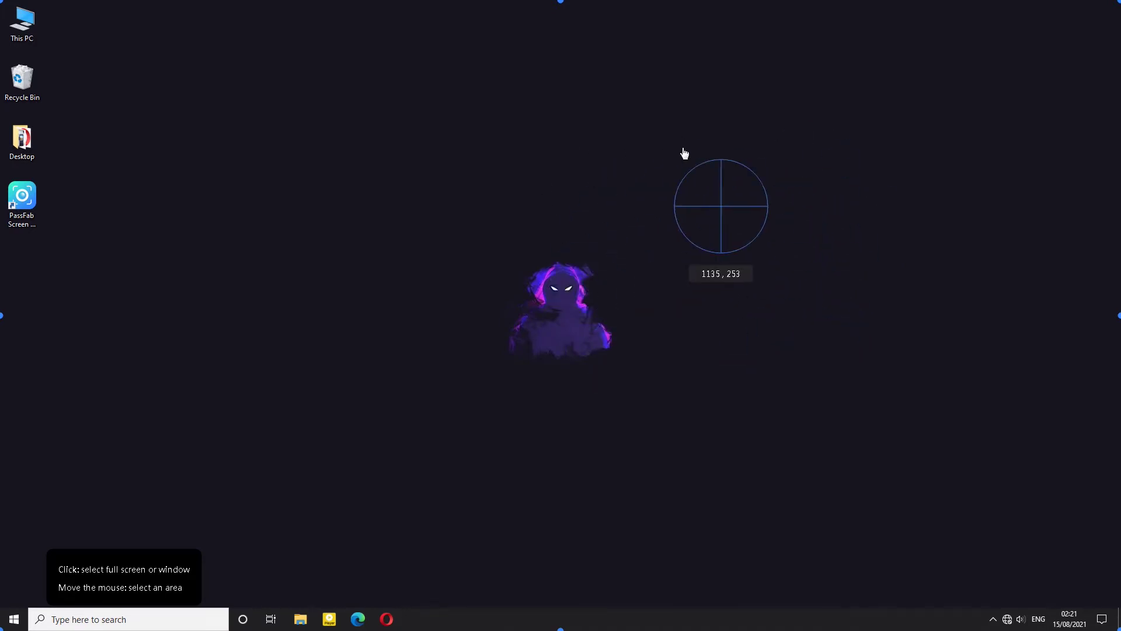
- Select the whole 1920 x 1080 desktop as the recording area
left_click(734, 148)
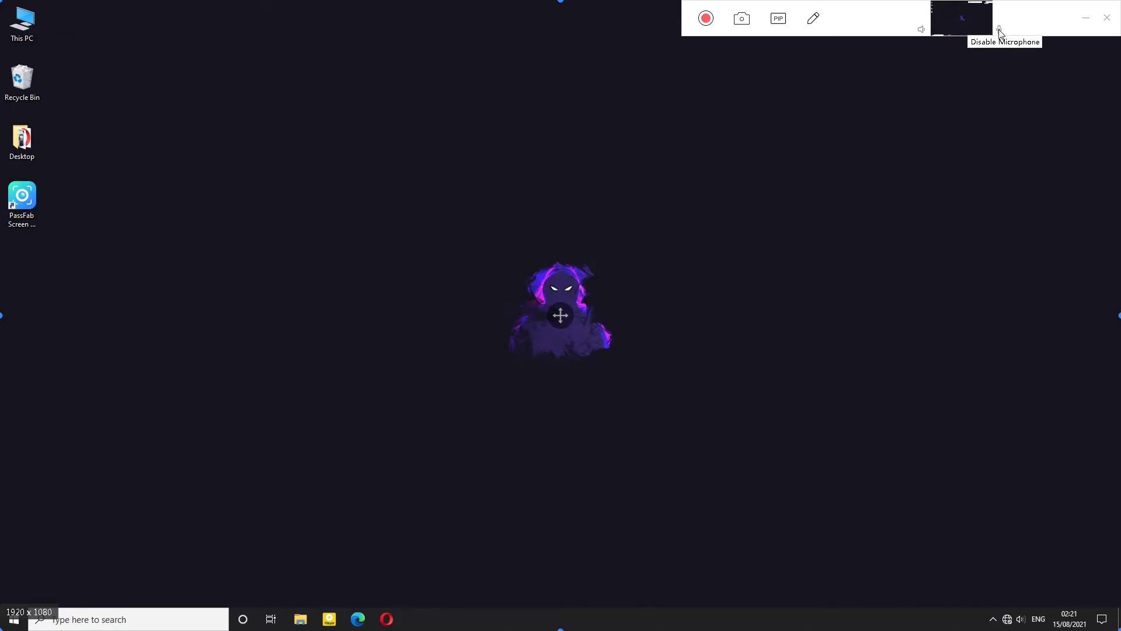
left_click(813, 18)
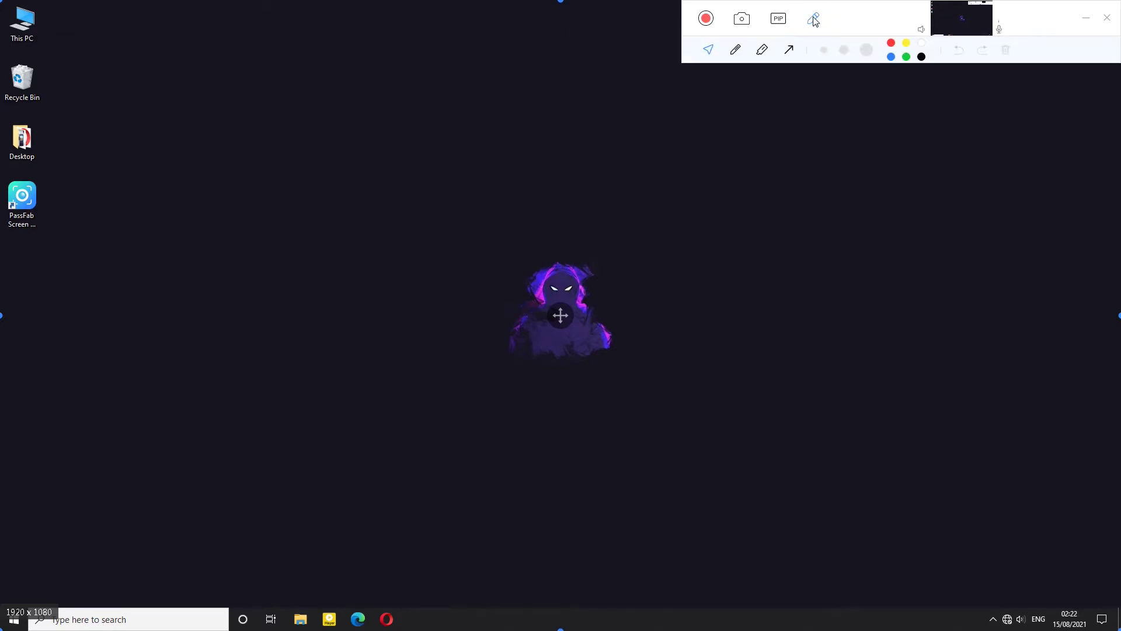
left_click(735, 50)
mouse_move(727, 124)
left_mouse_down()
mouse_move(649, 140)
mouse_move(682, 212)
mouse_move(555, 253)
left_mouse_up()
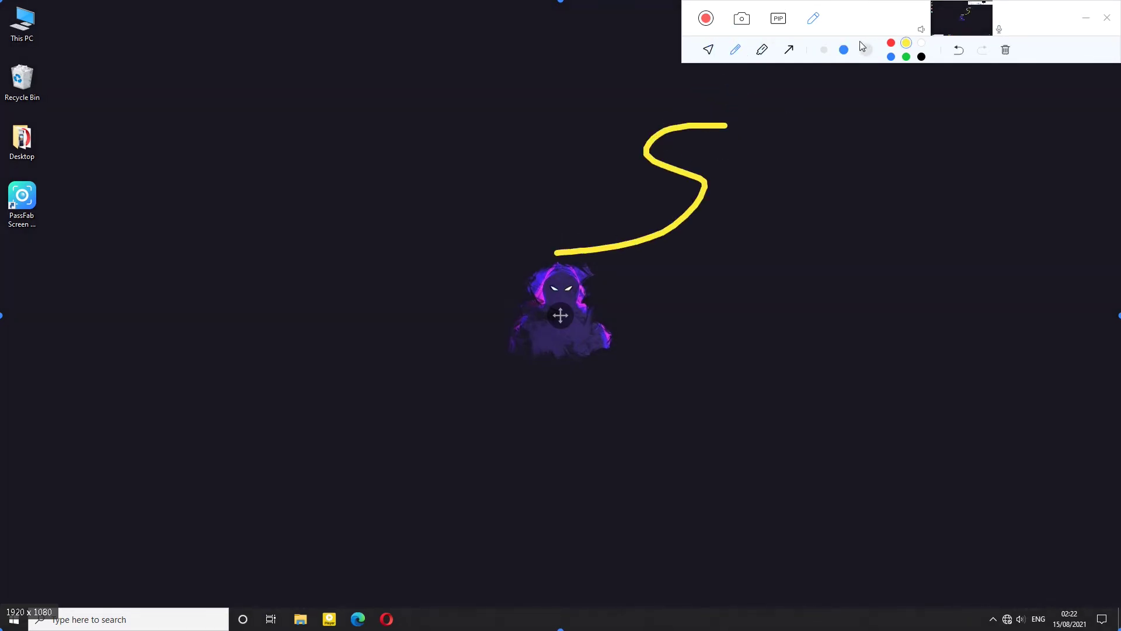
left_click(893, 57)
left_click_drag(841, 140, 778, 286)
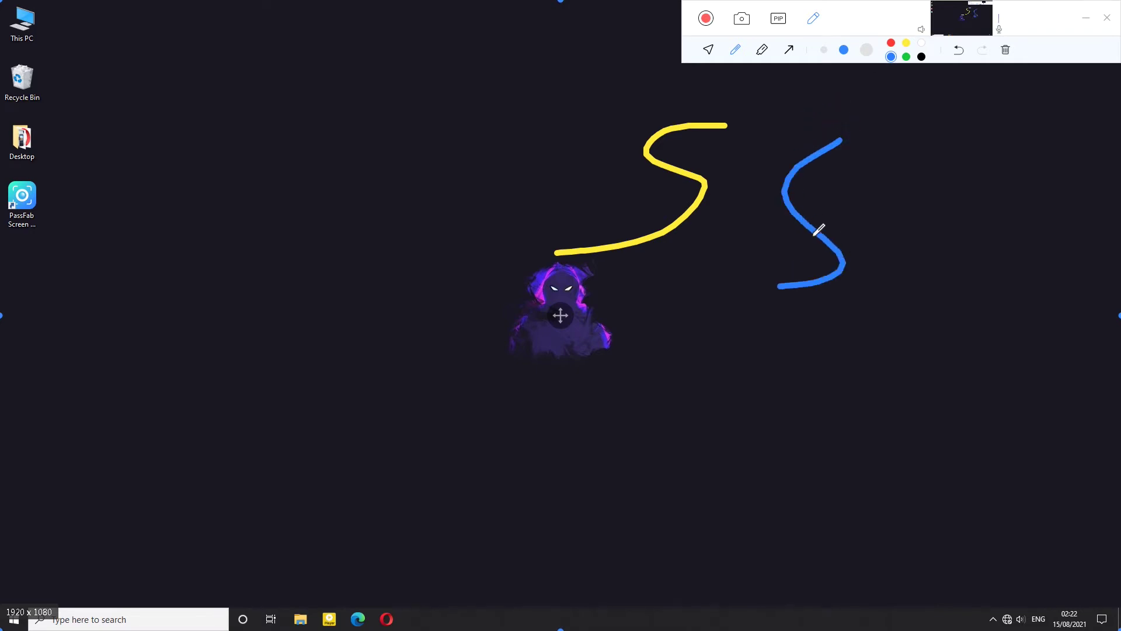
left_click(958, 50)
left_click(1005, 49)
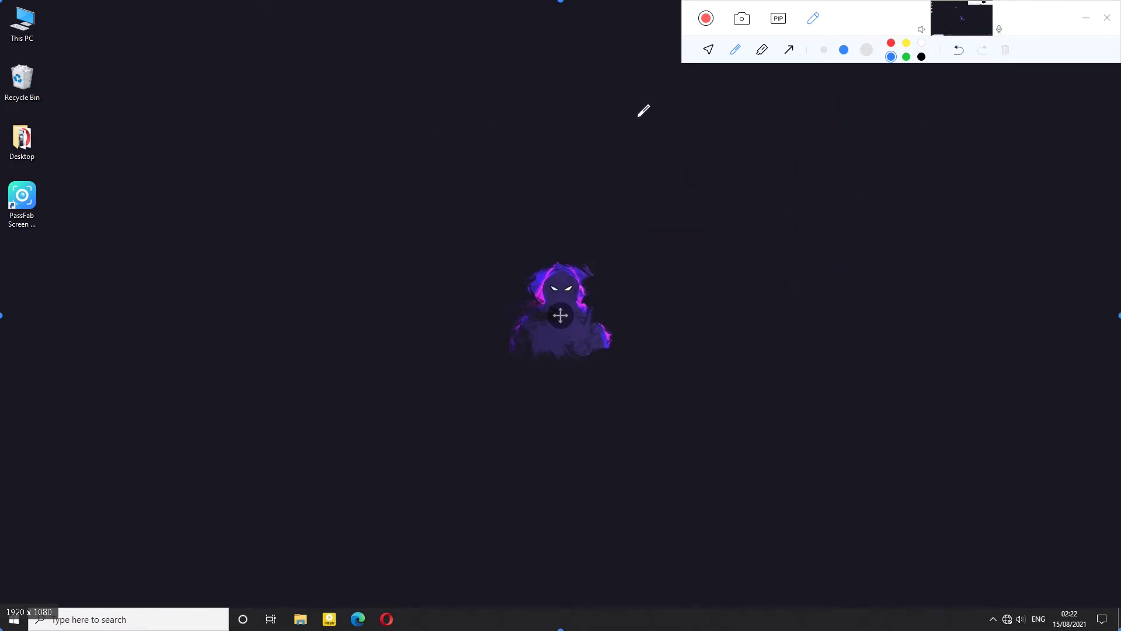
left_click(762, 49)
left_click_drag(498, 134, 708, 134)
left_click_drag(507, 199, 730, 202)
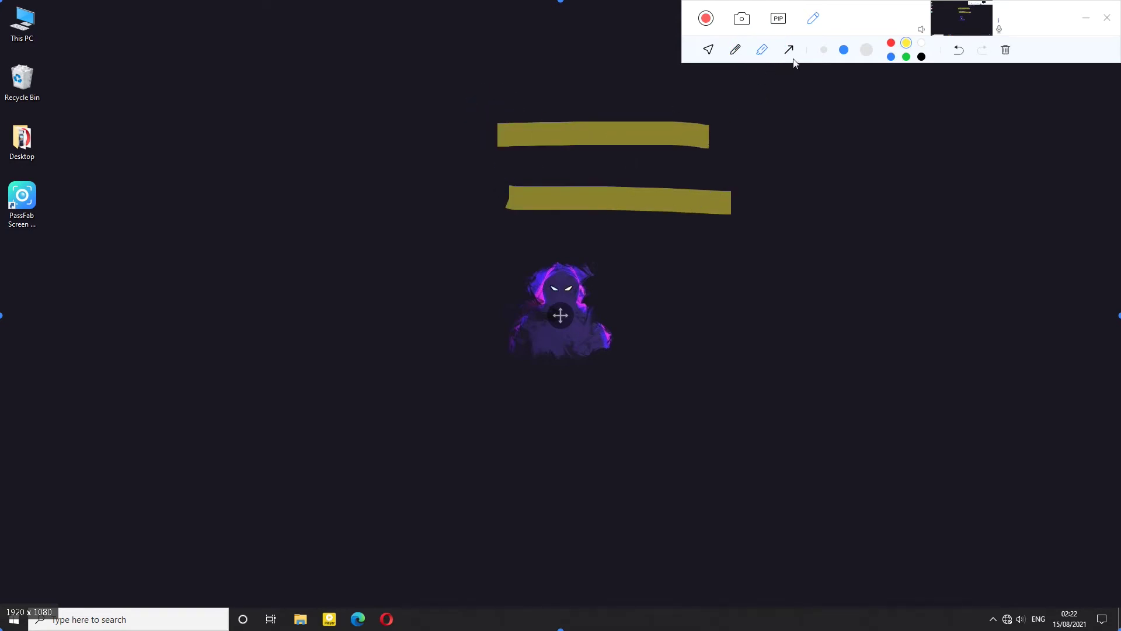
left_click(958, 50)
left_click(958, 50)
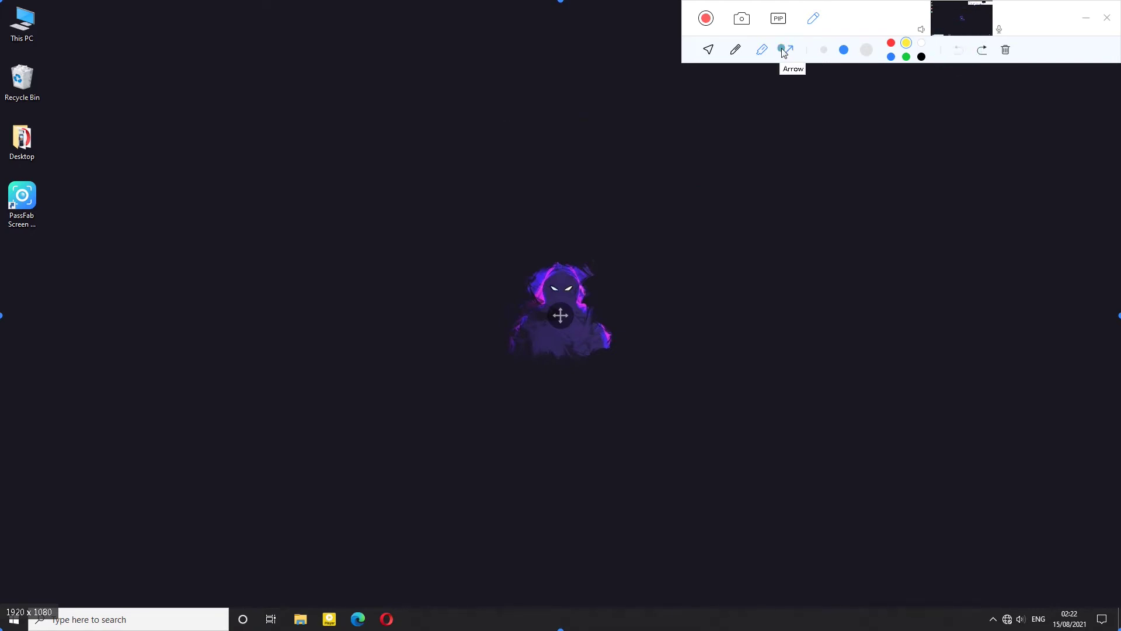
left_click(789, 49)
mouse_move(346, 279)
left_mouse_down()
mouse_move(347, 266)
mouse_move(495, 165)
mouse_move(512, 280)
left_mouse_up()
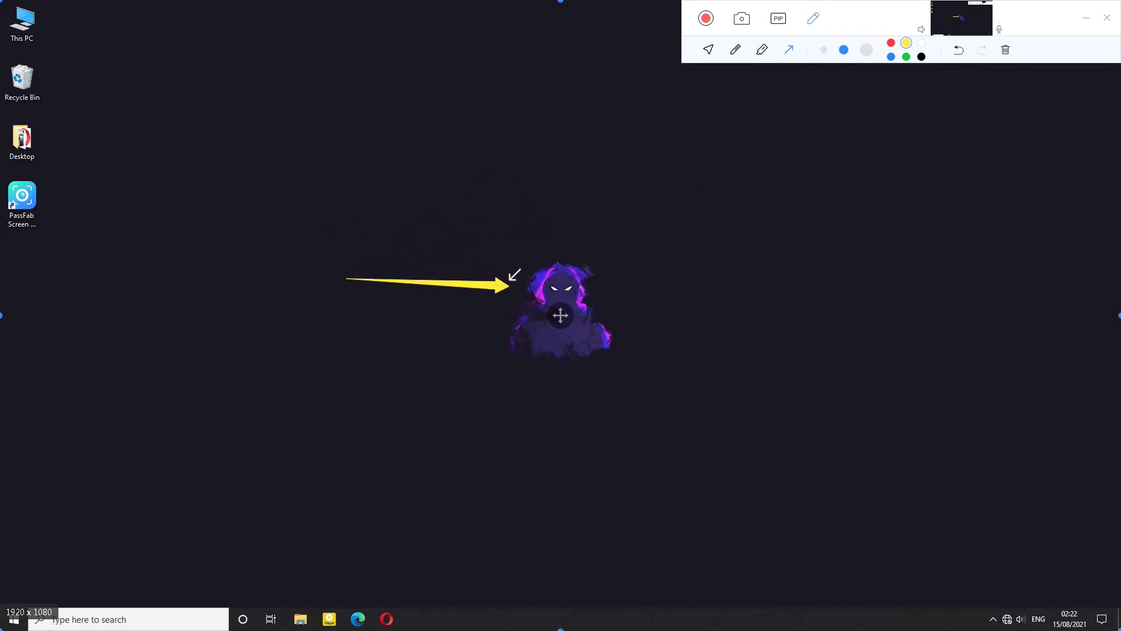
left_click_drag(156, 222, 57, 194)
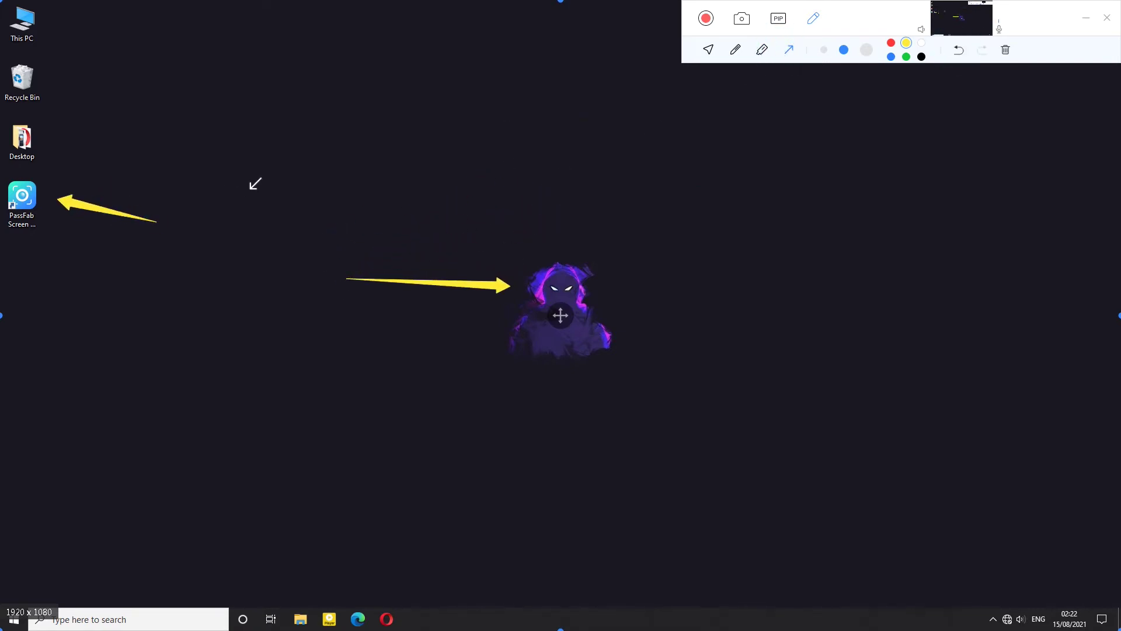
left_click(708, 49)
left_click(708, 49)
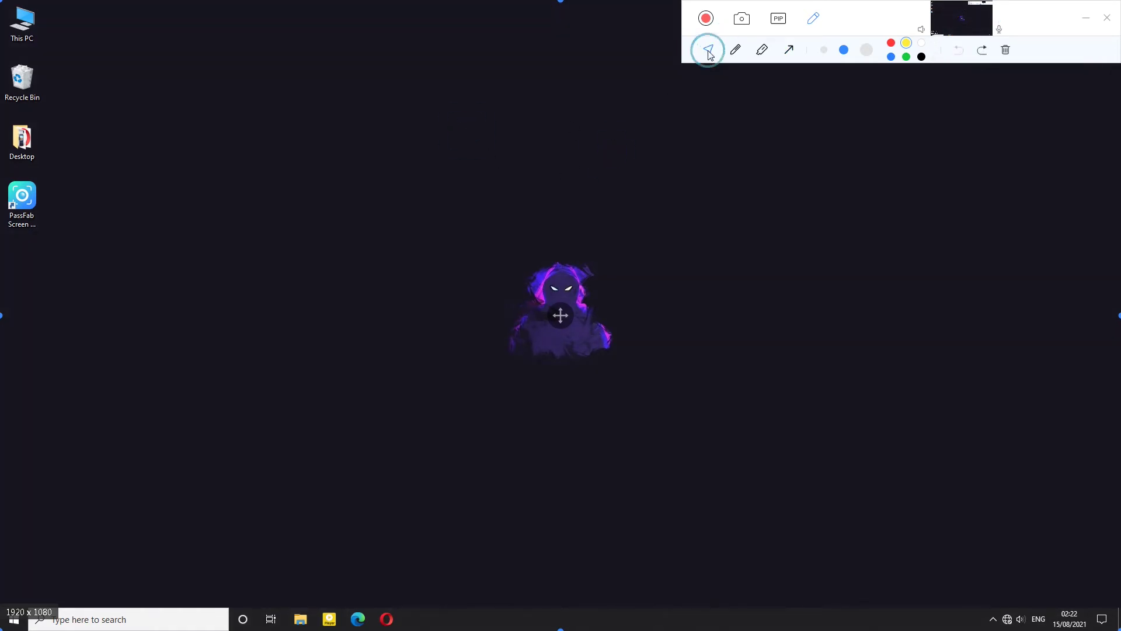
left_click(725, 136)
- Hide the drawing tools, view the PIP layout options, and start recording the full desktop
left_click(813, 18)
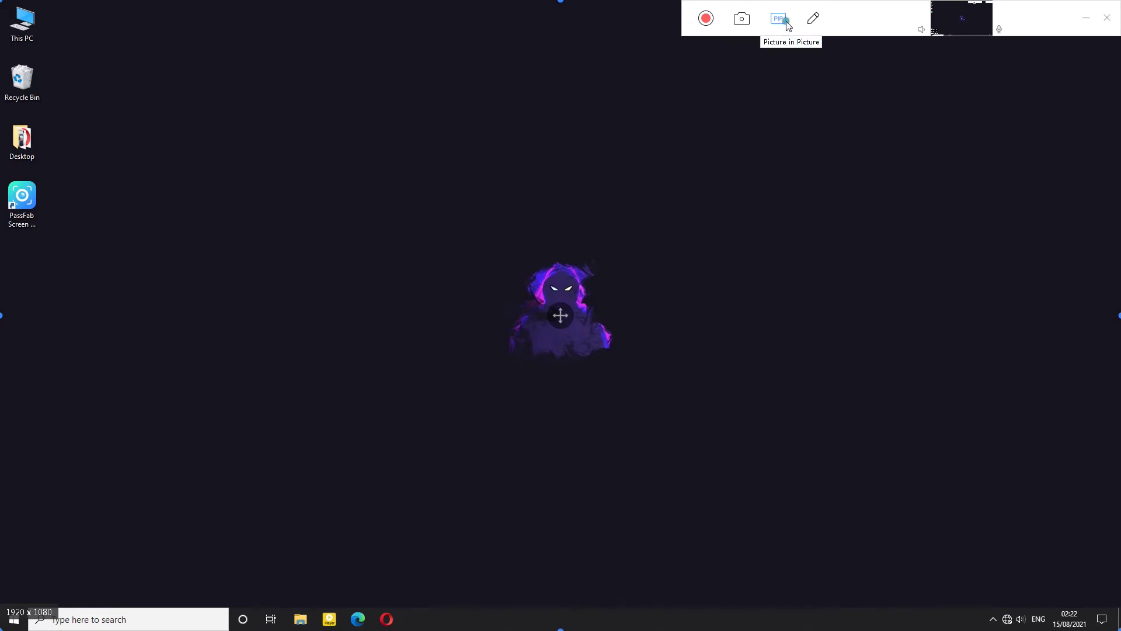
left_click(777, 19)
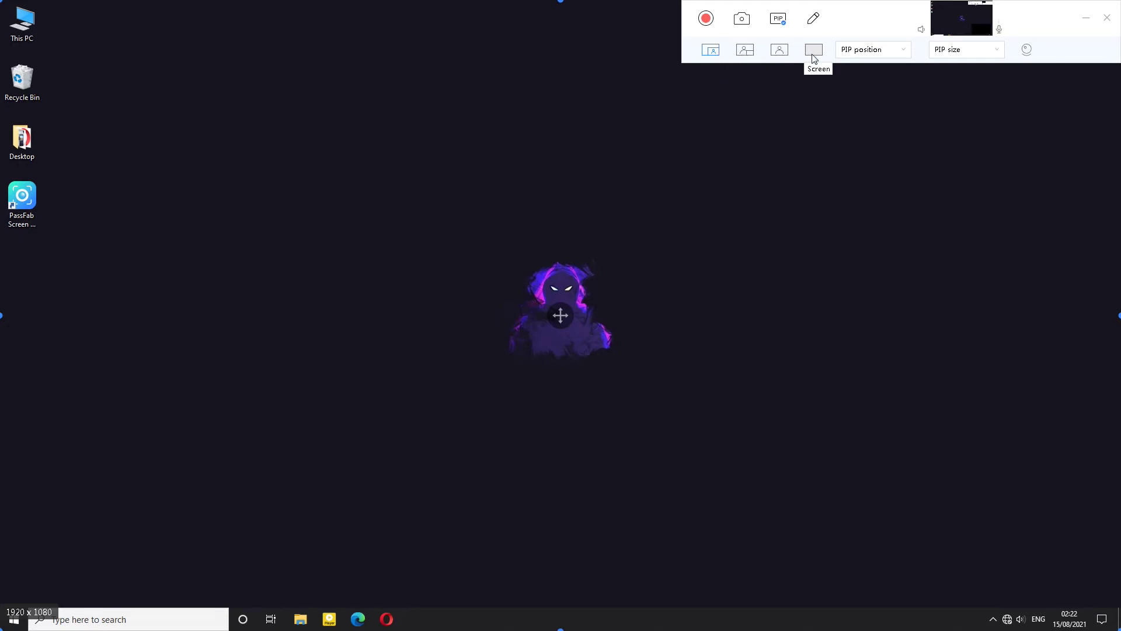
left_click(743, 19)
left_click(707, 20)
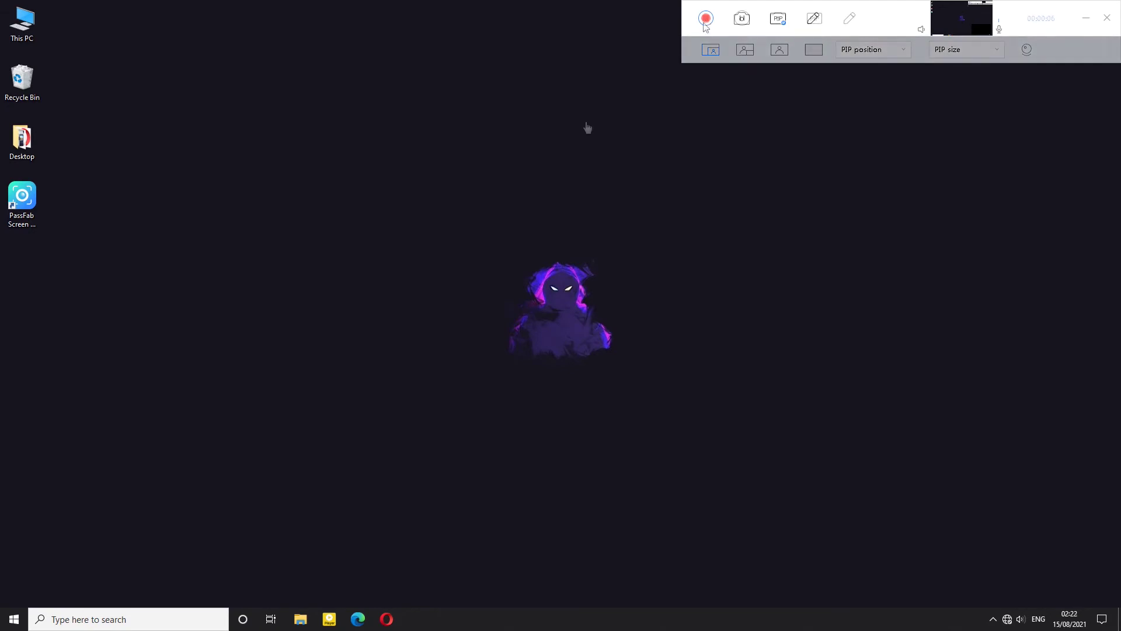
- During recording, draw green highlighter marks across the desktop, face, Desktop label and Recycle Bin
left_click(849, 20)
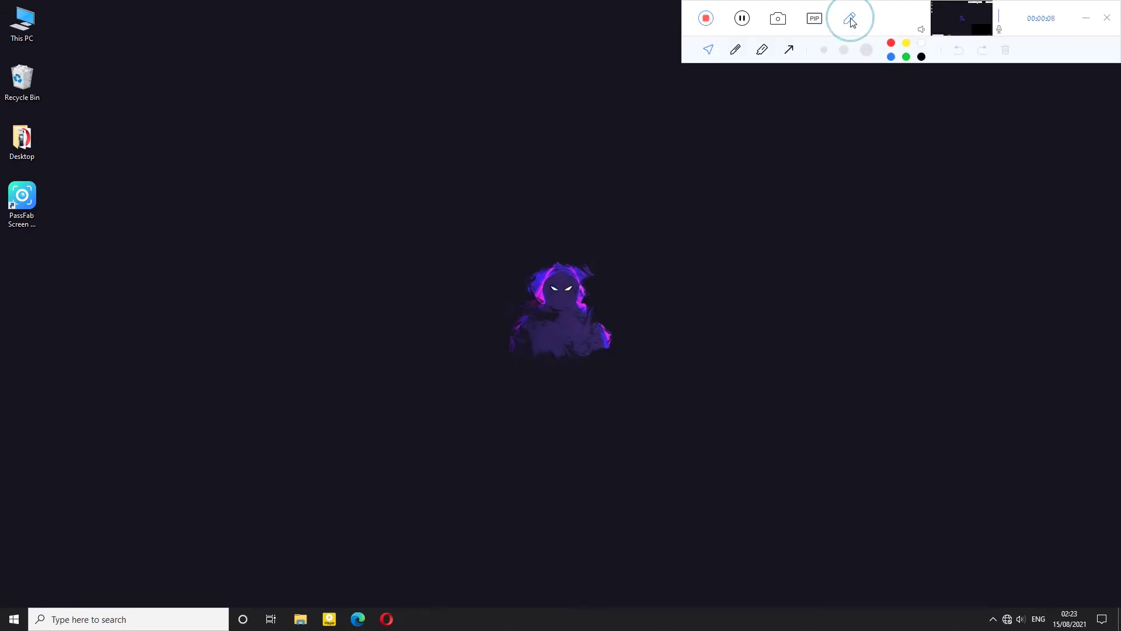
left_click(764, 51)
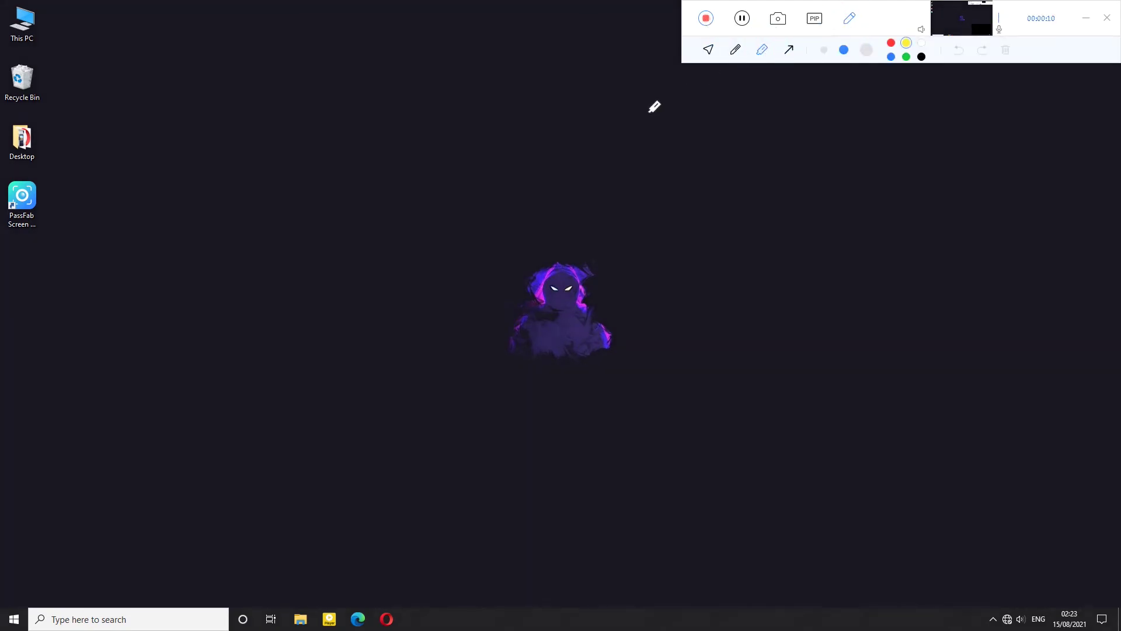
left_click(905, 56)
left_click_drag(349, 178, 564, 175)
left_click_drag(409, 278, 655, 287)
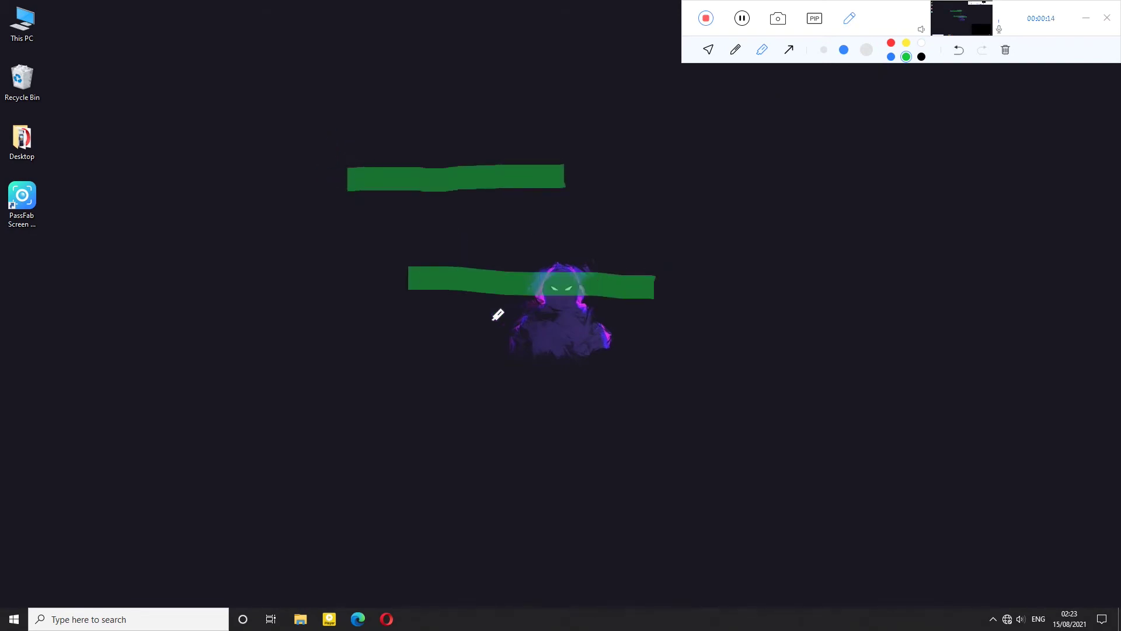
left_click_drag(43, 159, 5, 163)
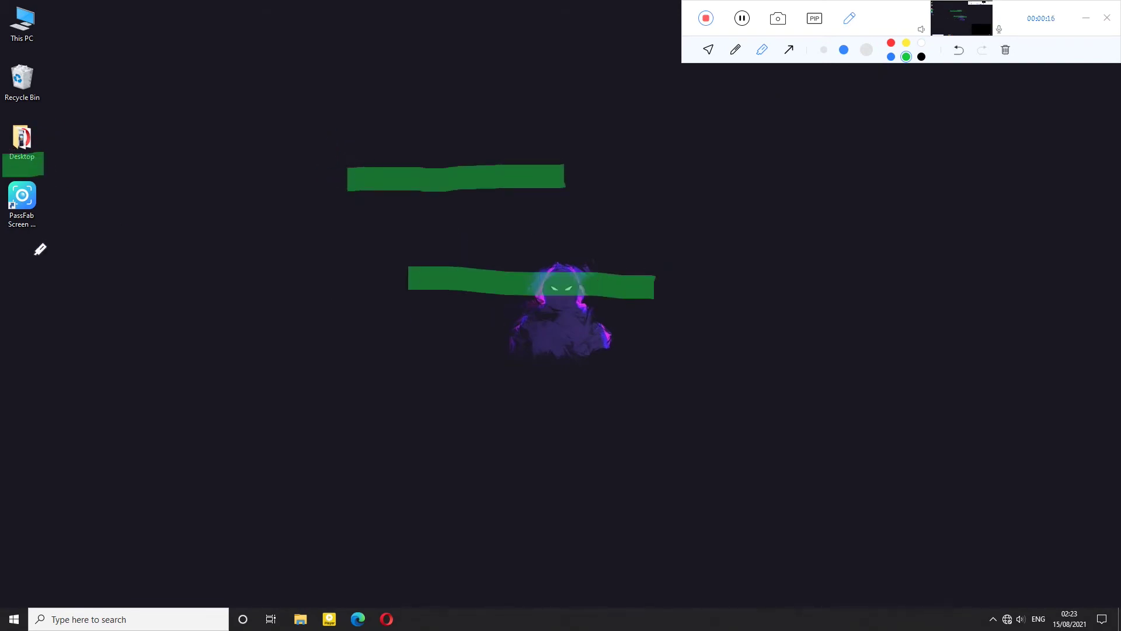
mouse_move(36, 90)
left_mouse_down()
mouse_move(13, 61)
mouse_move(40, 74)
mouse_move(23, 120)
left_mouse_up()
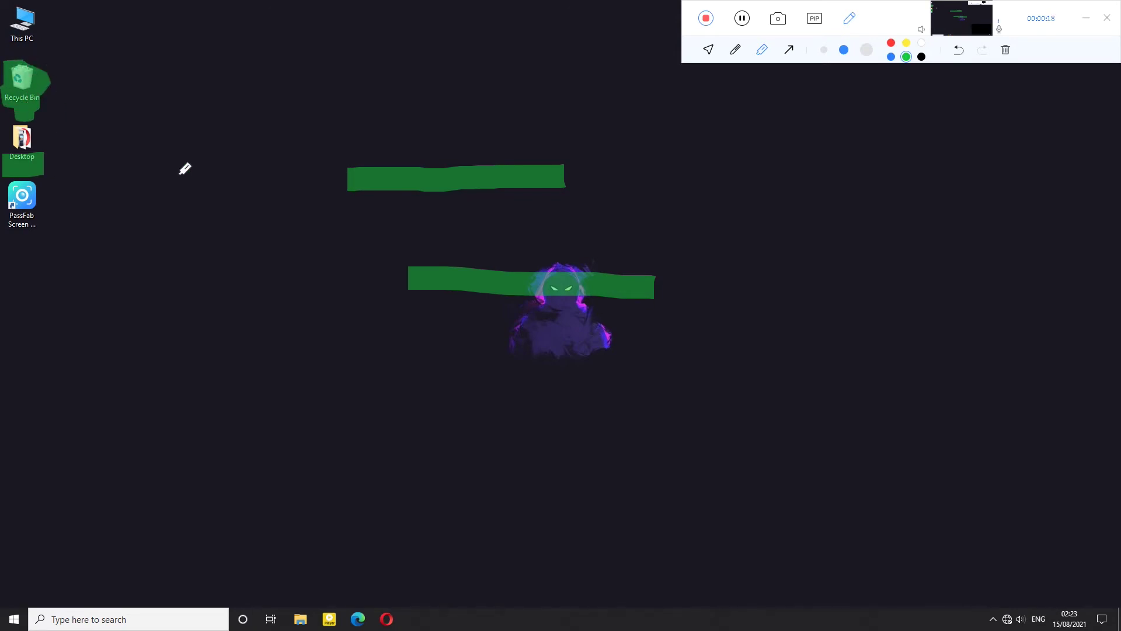
- Clear the green marks, then pause and resume the recording
left_click(1005, 50)
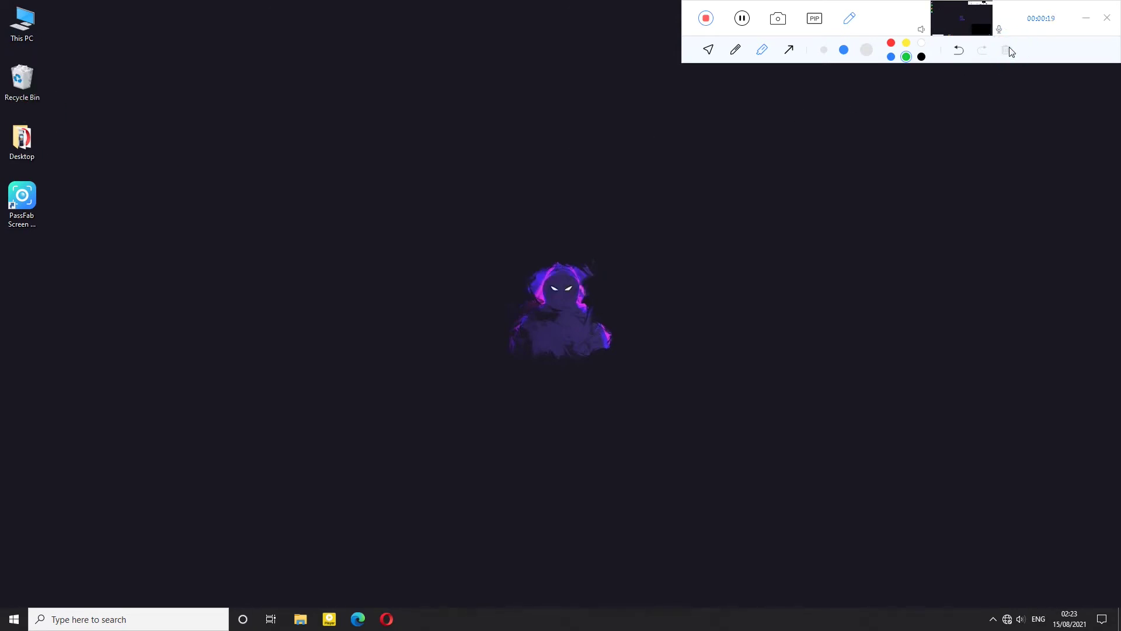
left_click(741, 19)
left_click(740, 19)
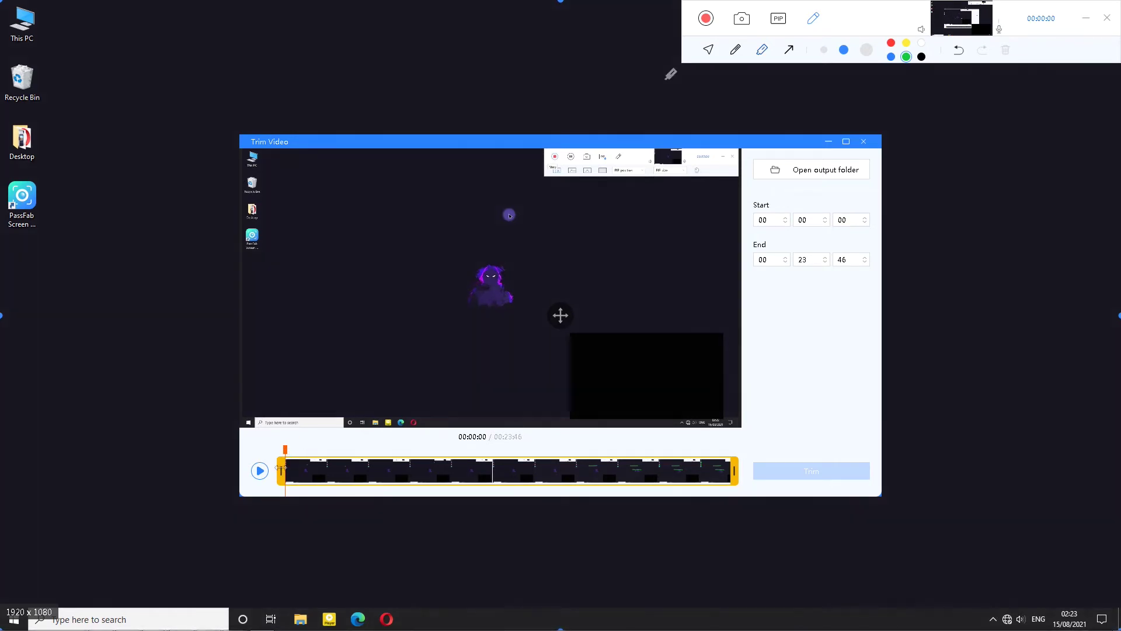
- Set the trim range of the clip to 00:06:12–00:16:60
left_click(708, 50)
left_click_drag(281, 470, 301, 469)
left_click_drag(387, 465, 402, 468)
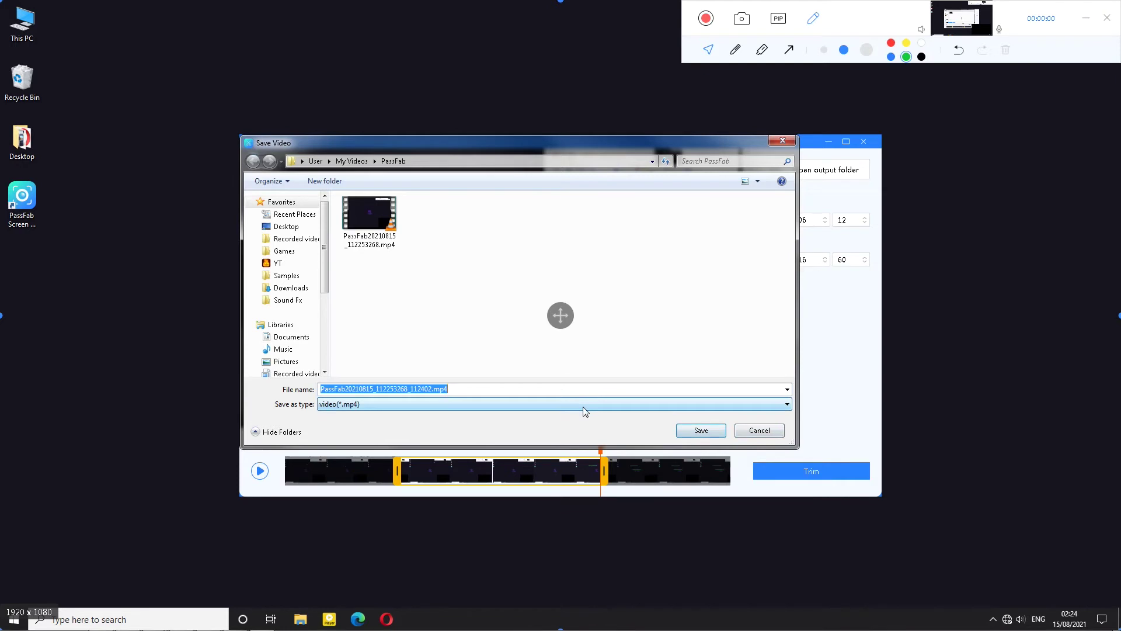
- Save the trimmed video with the file name prefixed by 'trimmed '
key("Home")
type("trimmed")
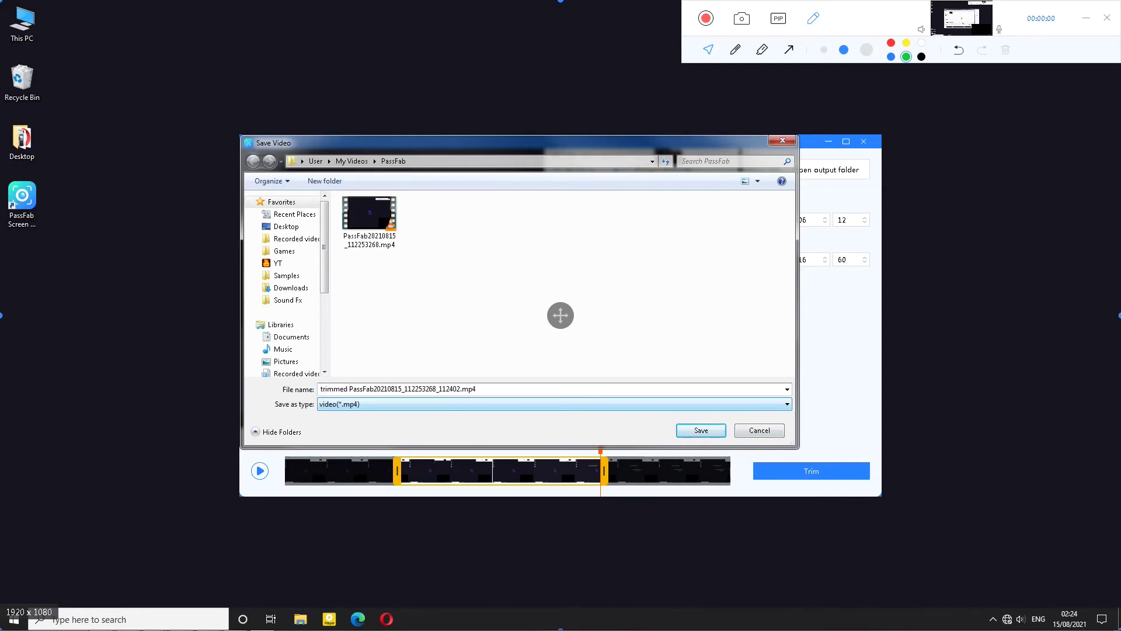
key("Return")
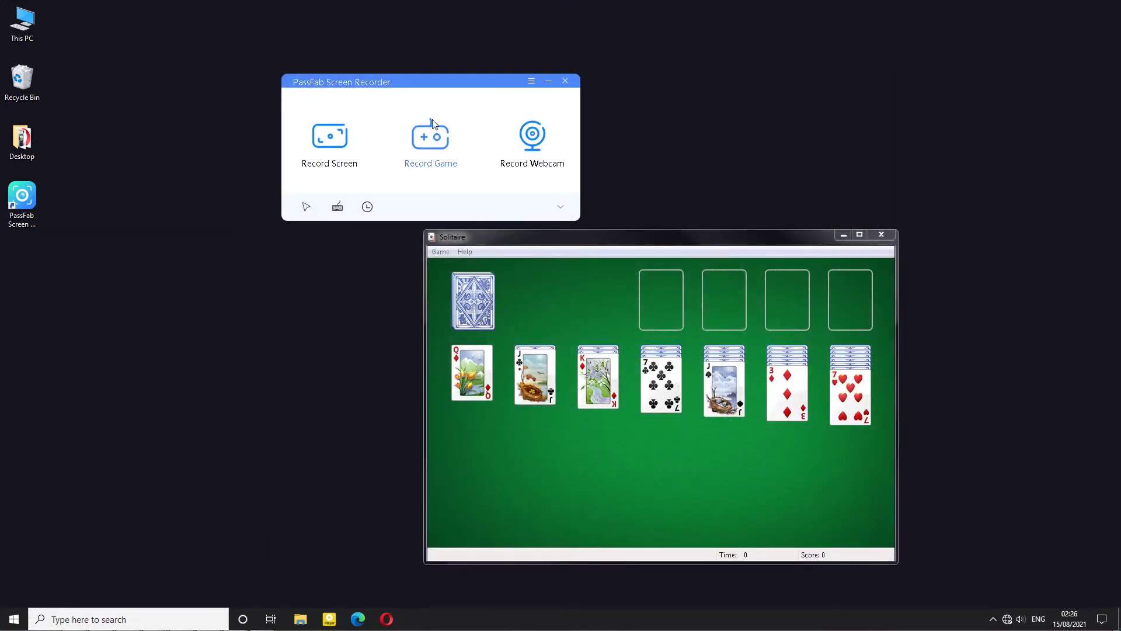
- Move Solitaire left and select Solitaire.exe as the Game mode capture target
left_click_drag(508, 244, 355, 250)
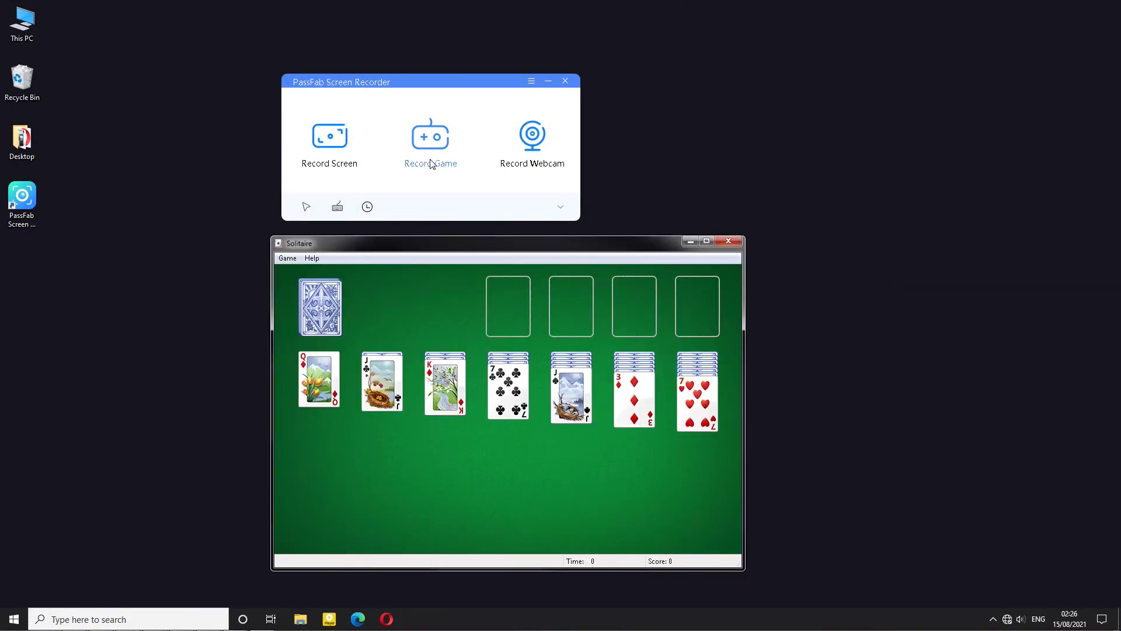
left_click(429, 143)
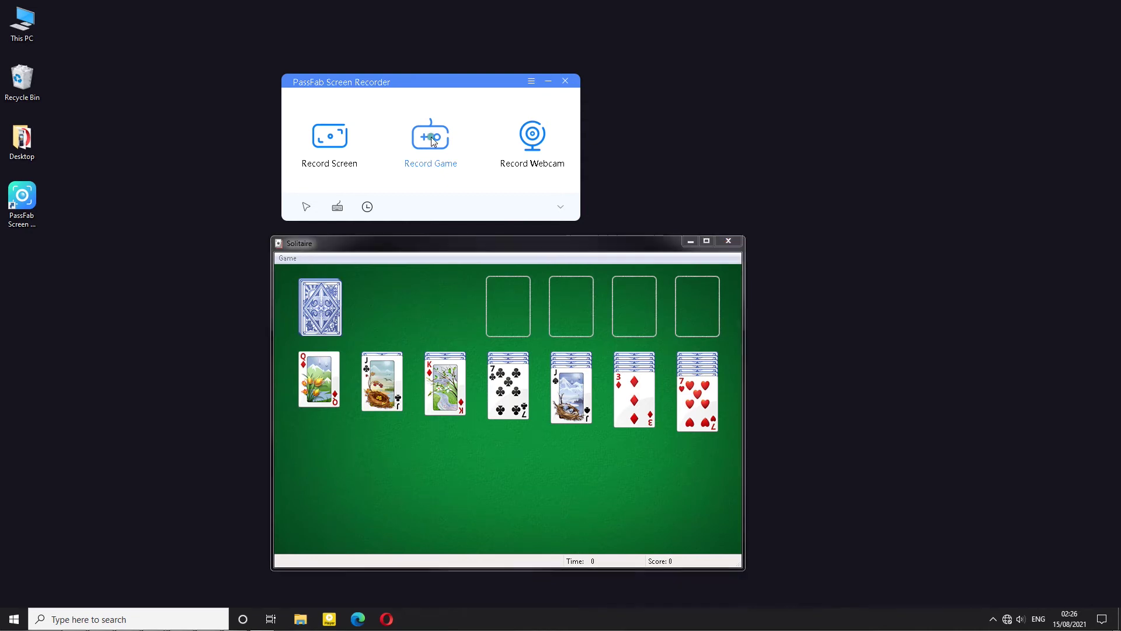
left_click(390, 338)
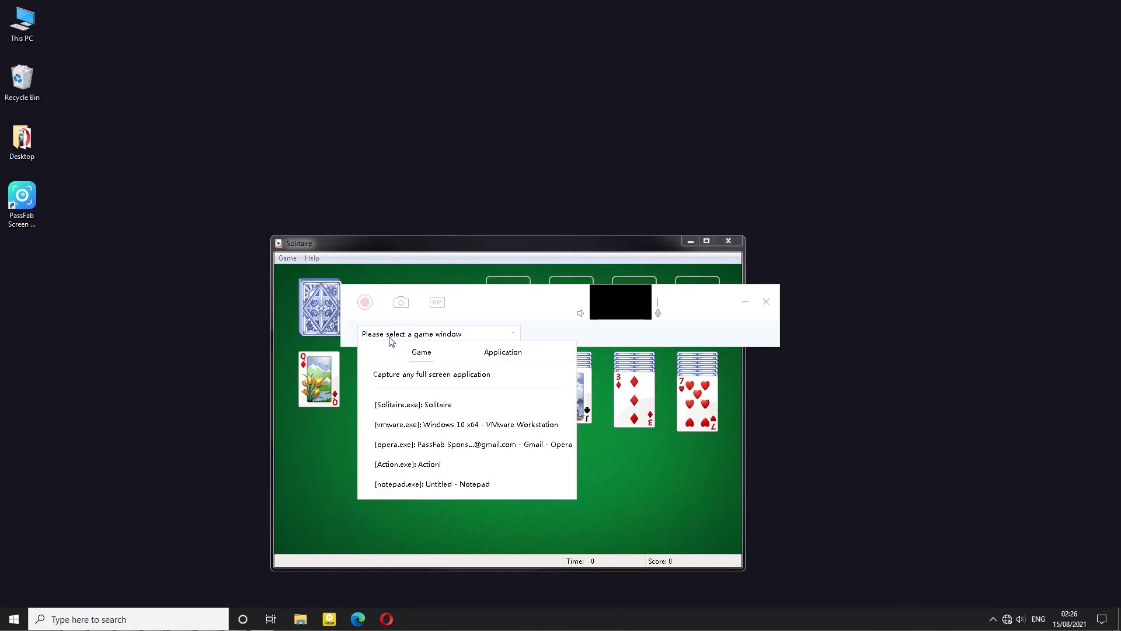
left_click(407, 406)
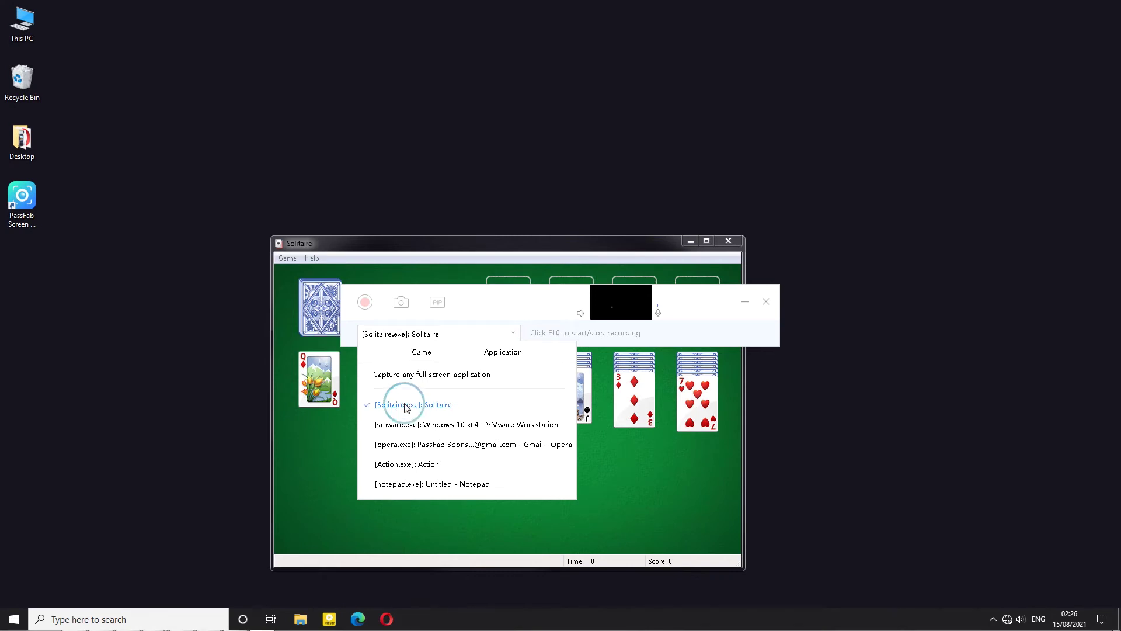
left_click(484, 209)
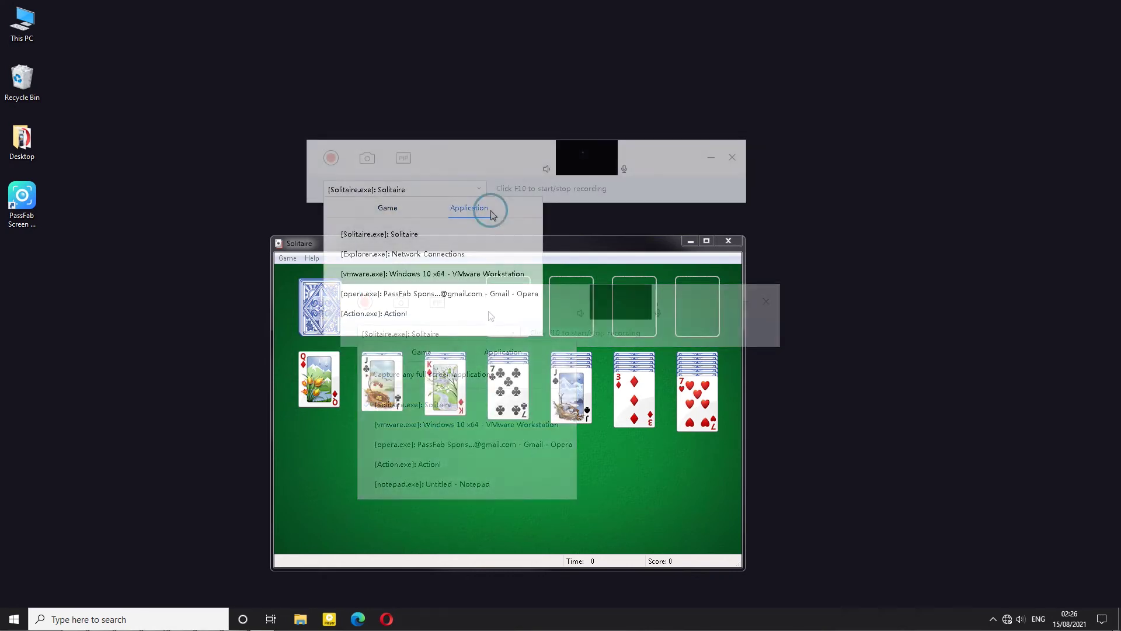
left_click(478, 481)
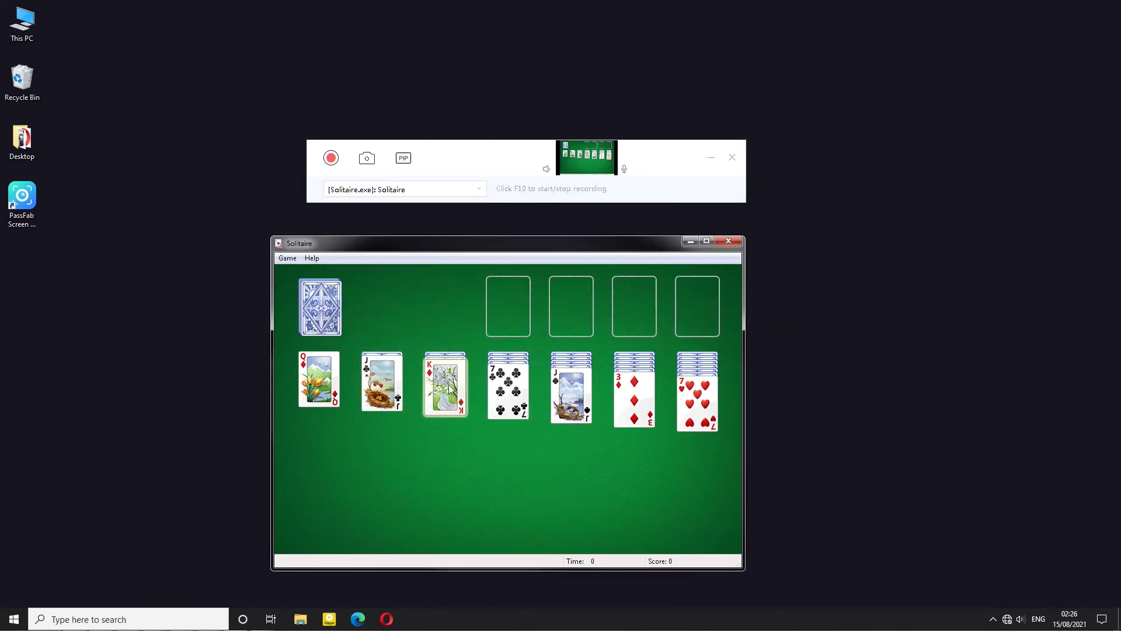
left_click(418, 190)
left_click(388, 209)
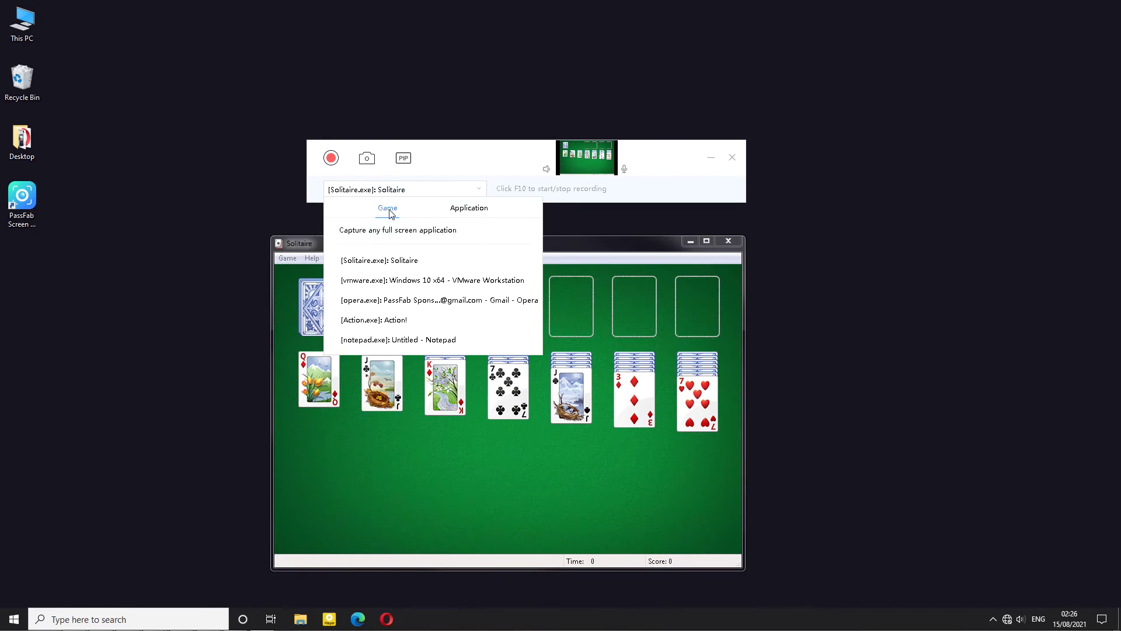
left_click(428, 471)
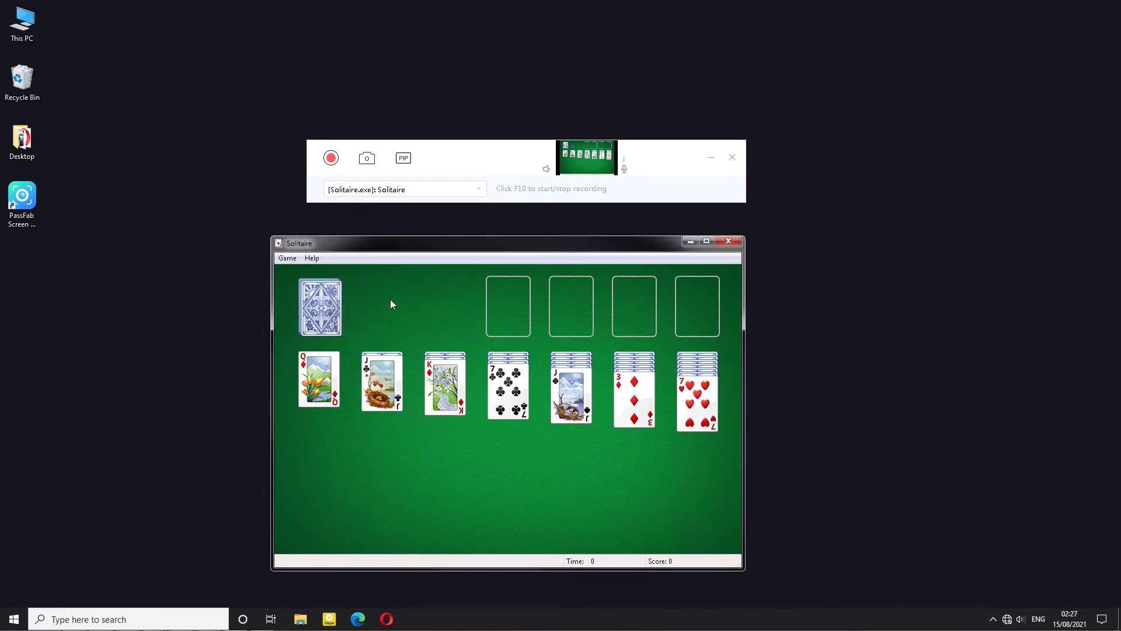
- Record J♣ onto Q♦ and 6♦ onto 7♣, then stop the recording
left_click(331, 158)
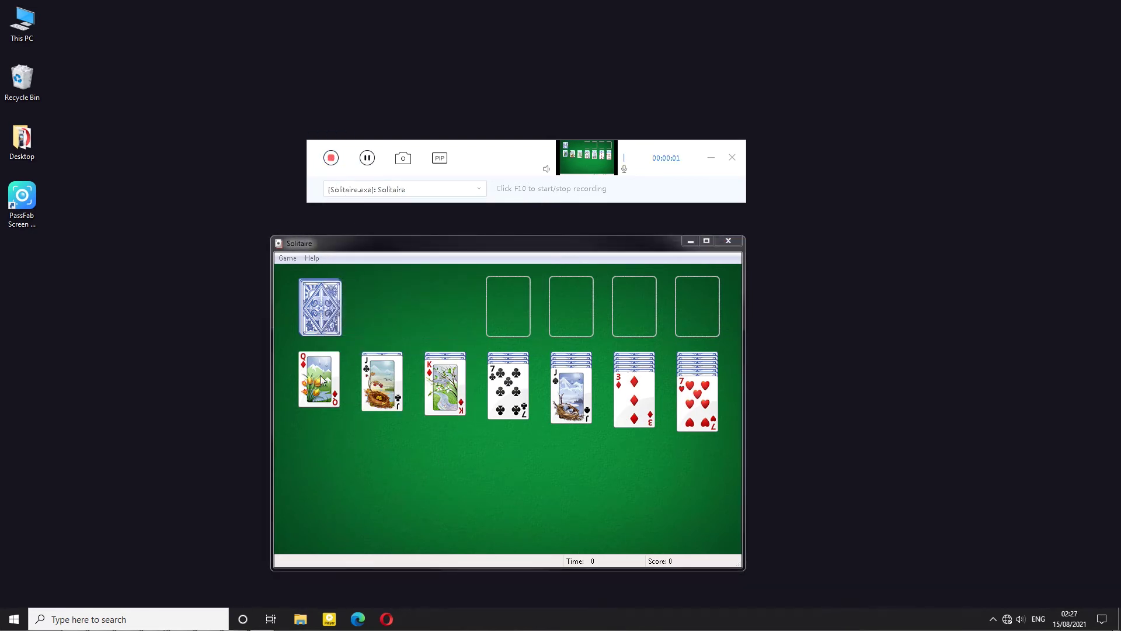
left_click_drag(358, 363, 301, 374)
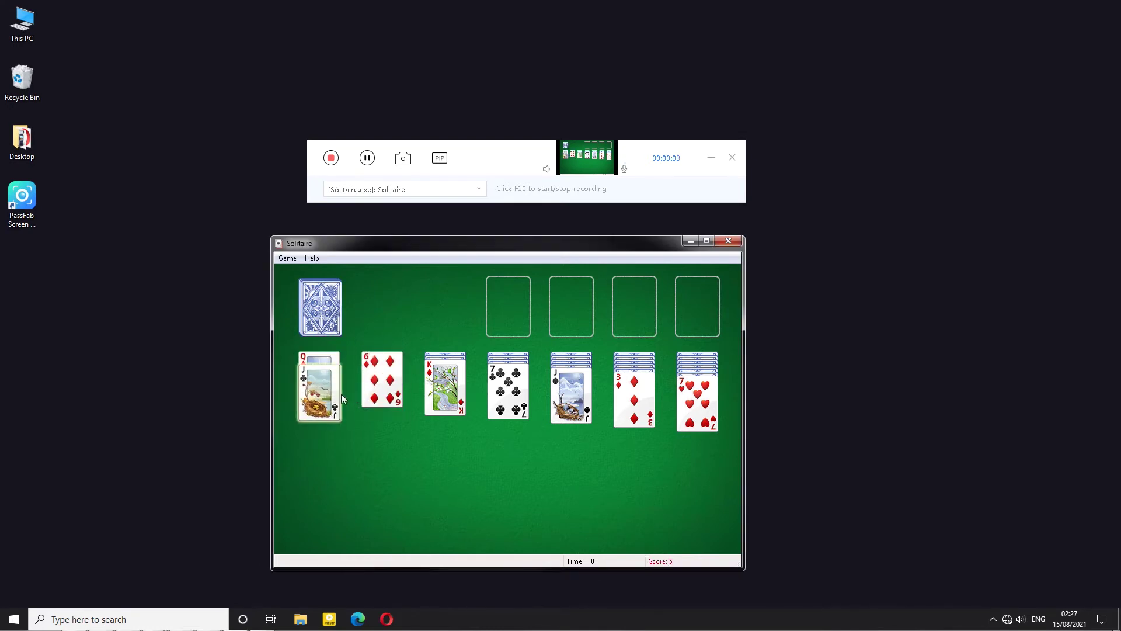
left_click_drag(389, 375, 515, 400)
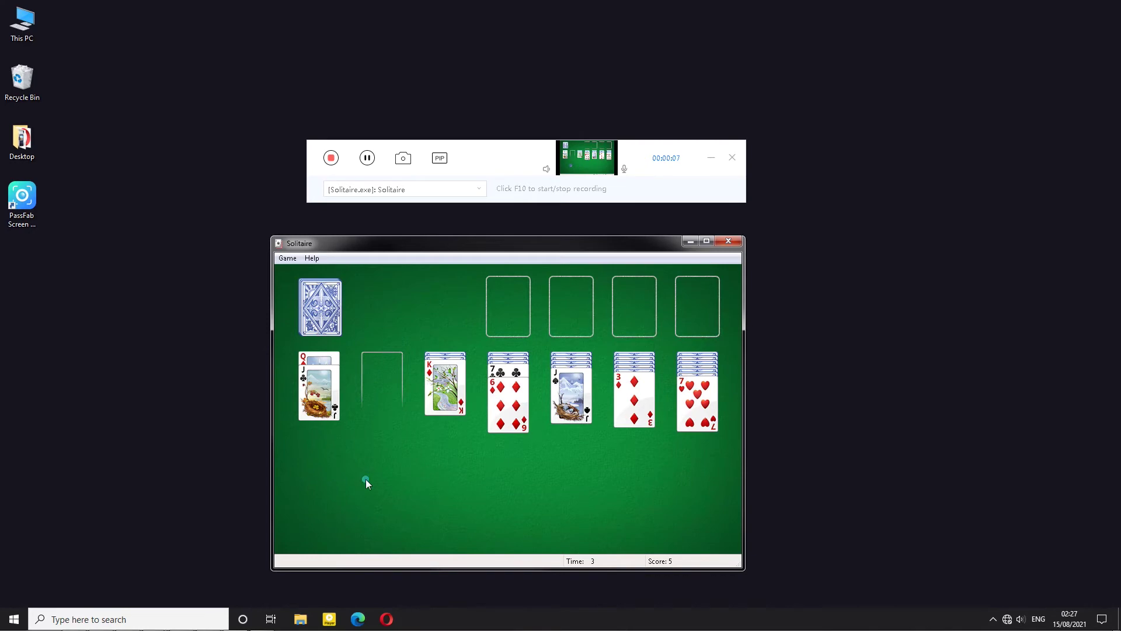
left_click(342, 166)
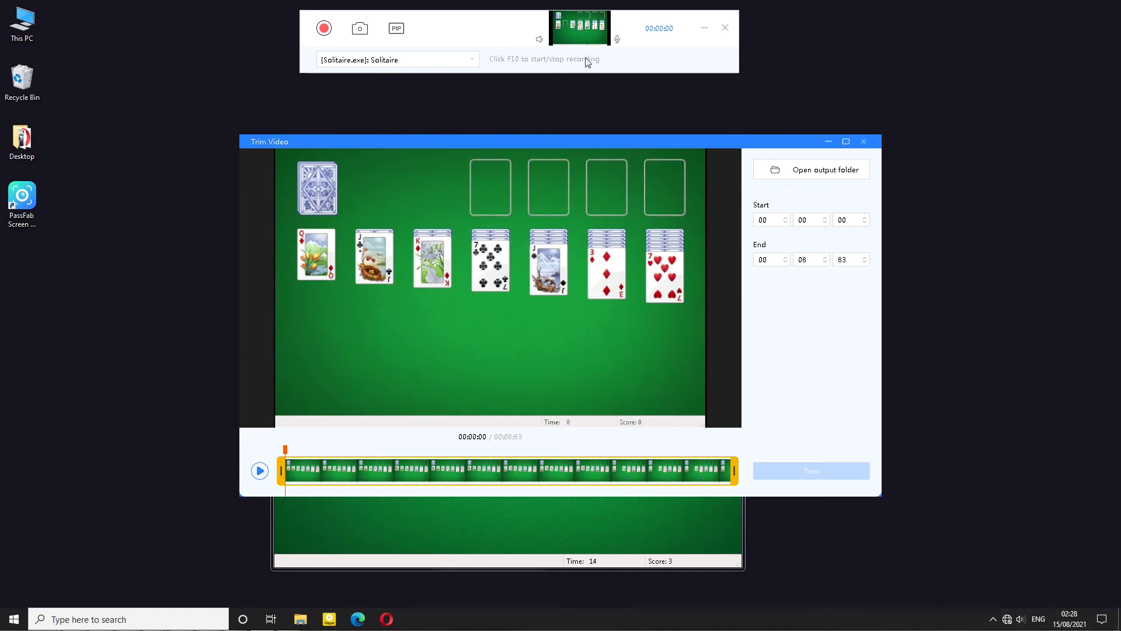
- Drag the recorder toolbar down and nudge the Trim Video window slightly higher
left_click_drag(470, 28, 470, 138)
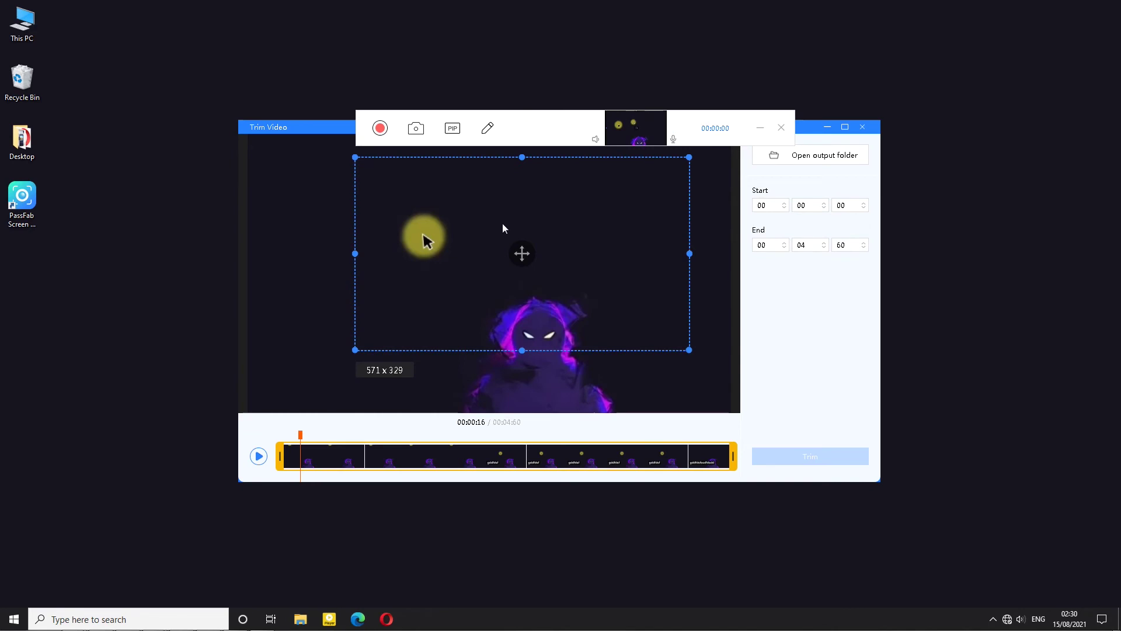
mouse_move(302, 126)
left_mouse_down()
mouse_move(291, 217)
mouse_move(285, 186)
mouse_move(304, 115)
left_mouse_up()
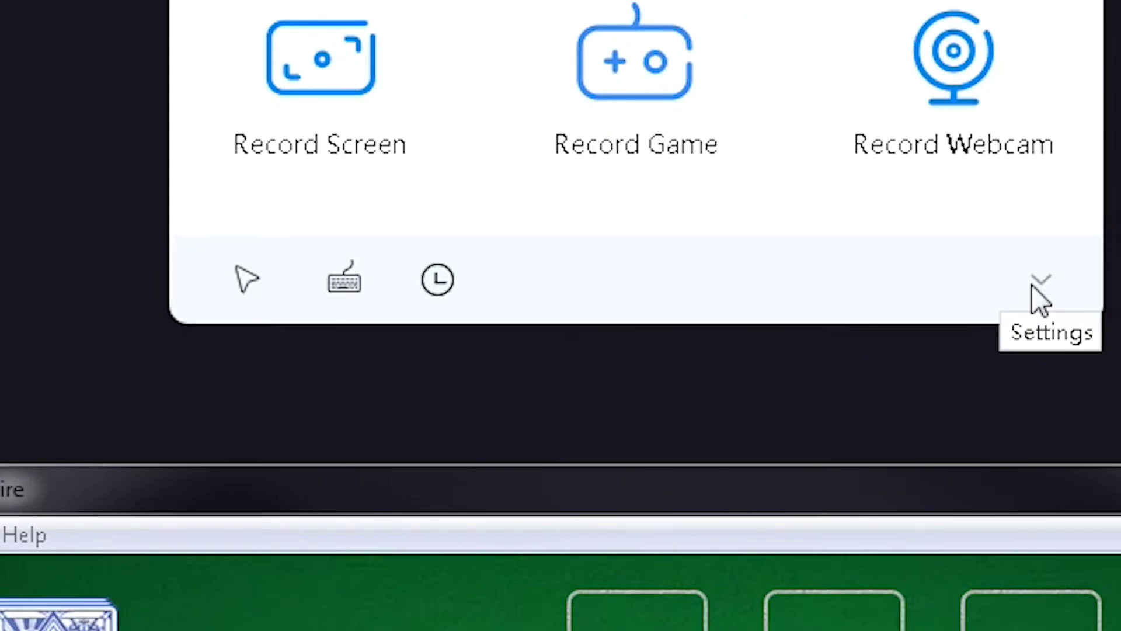
- In Settings, show File > All and open the Output location folder in Explorer
left_click(1041, 279)
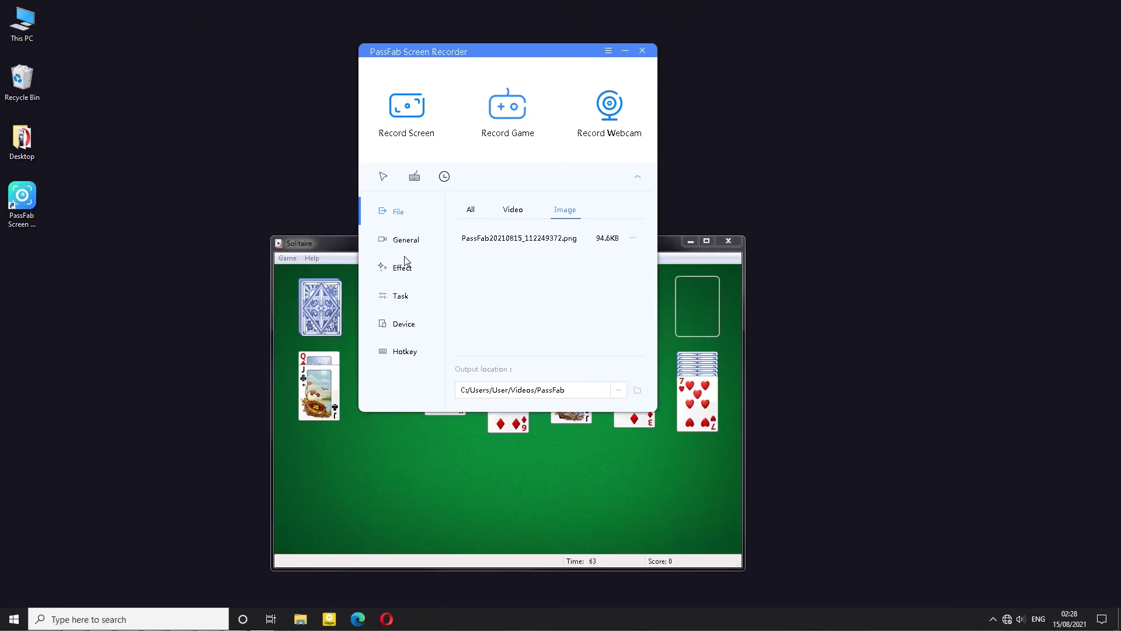
left_click(471, 211)
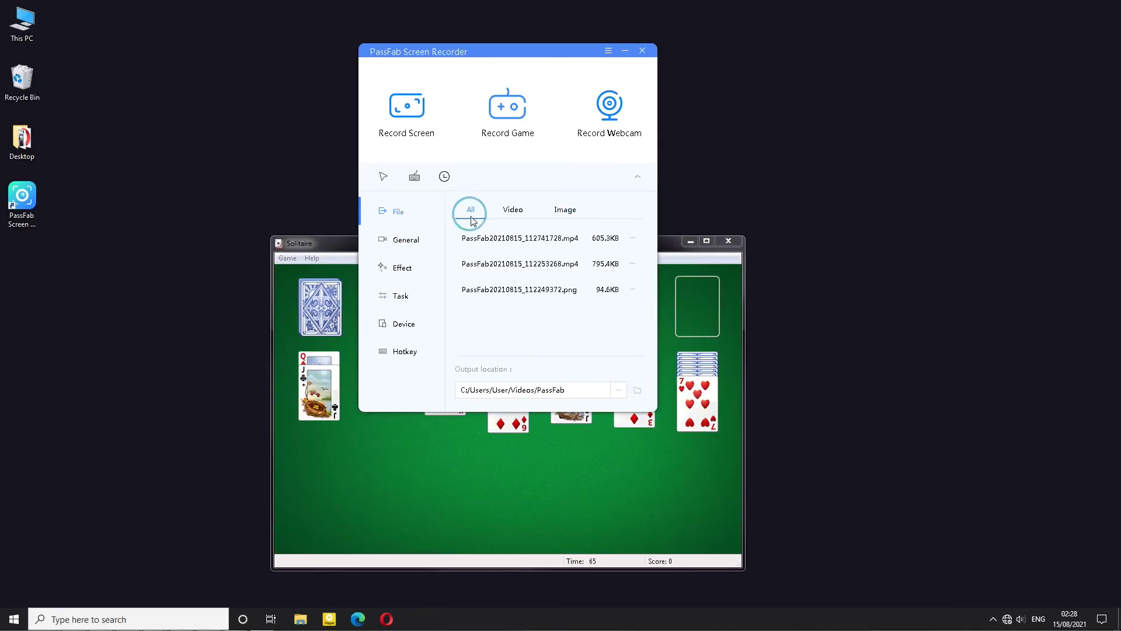
left_click(639, 390)
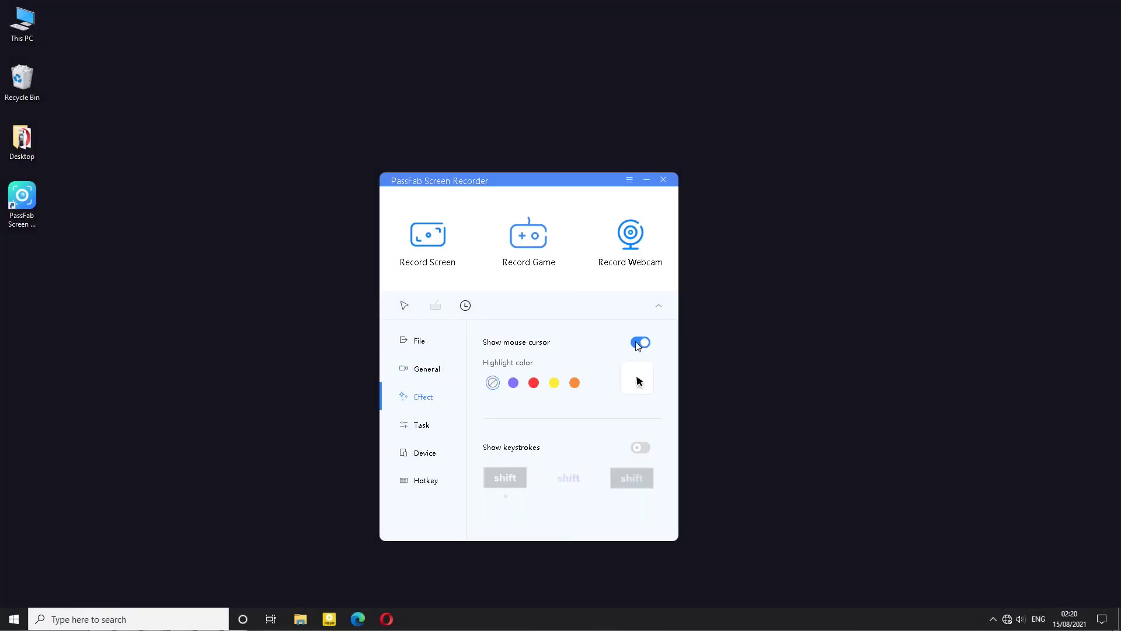
- Set the cursor highlight colour to purple and turn on Show keystrokes
left_click(514, 383)
left_click(647, 449)
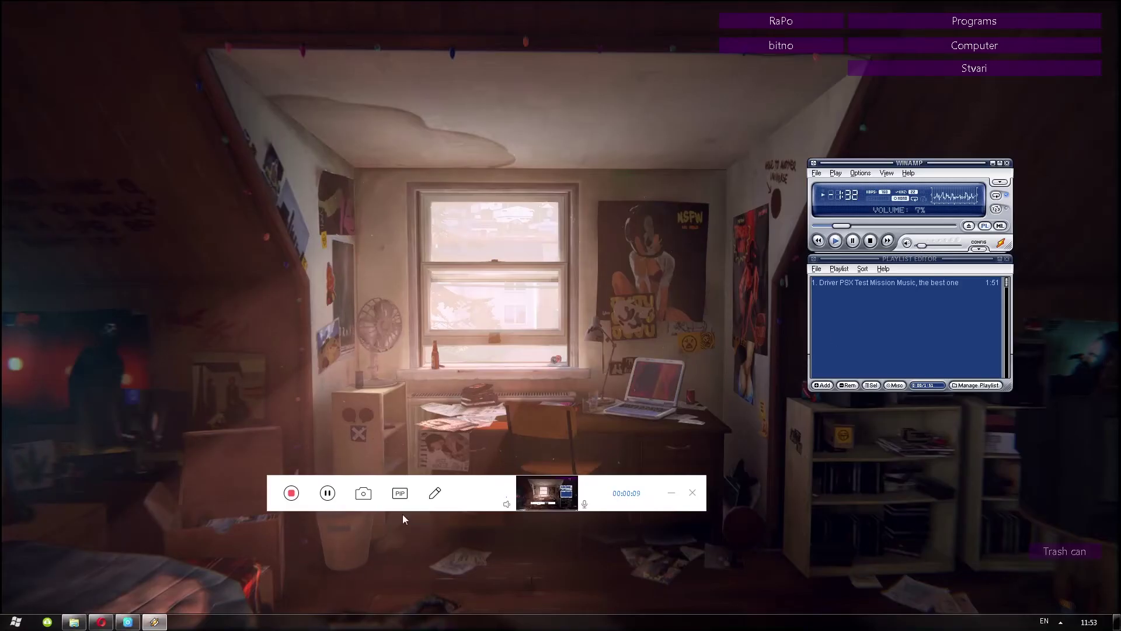
- Draw three yellow highlighter strokes across the recorded window
left_click(434, 493)
left_click(348, 525)
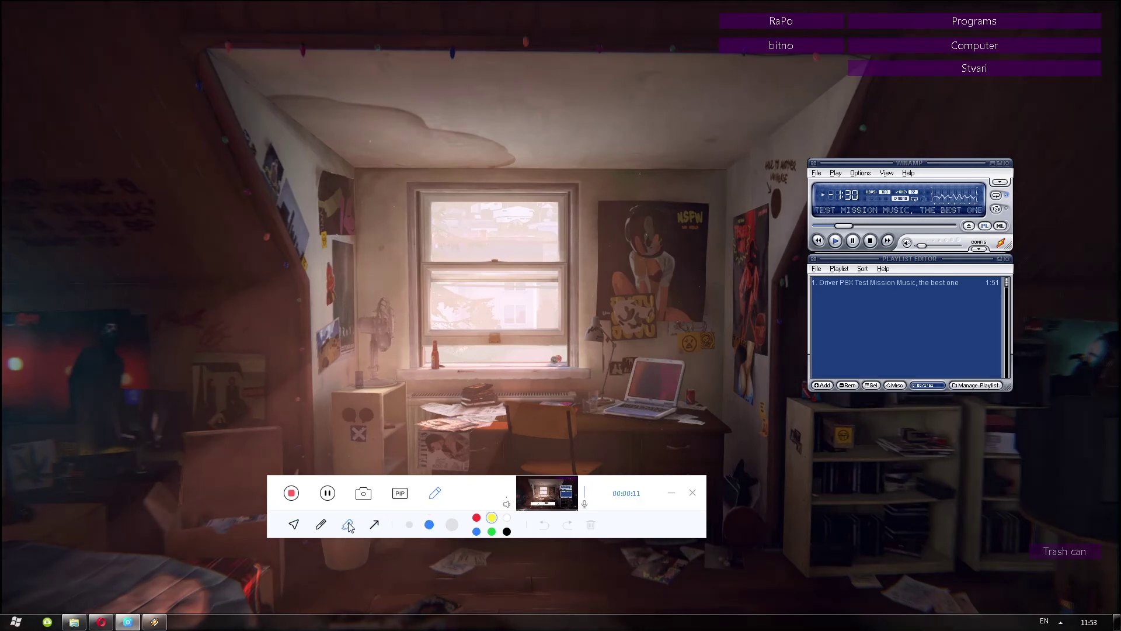
left_click_drag(378, 193, 598, 215)
left_click_drag(662, 287, 410, 281)
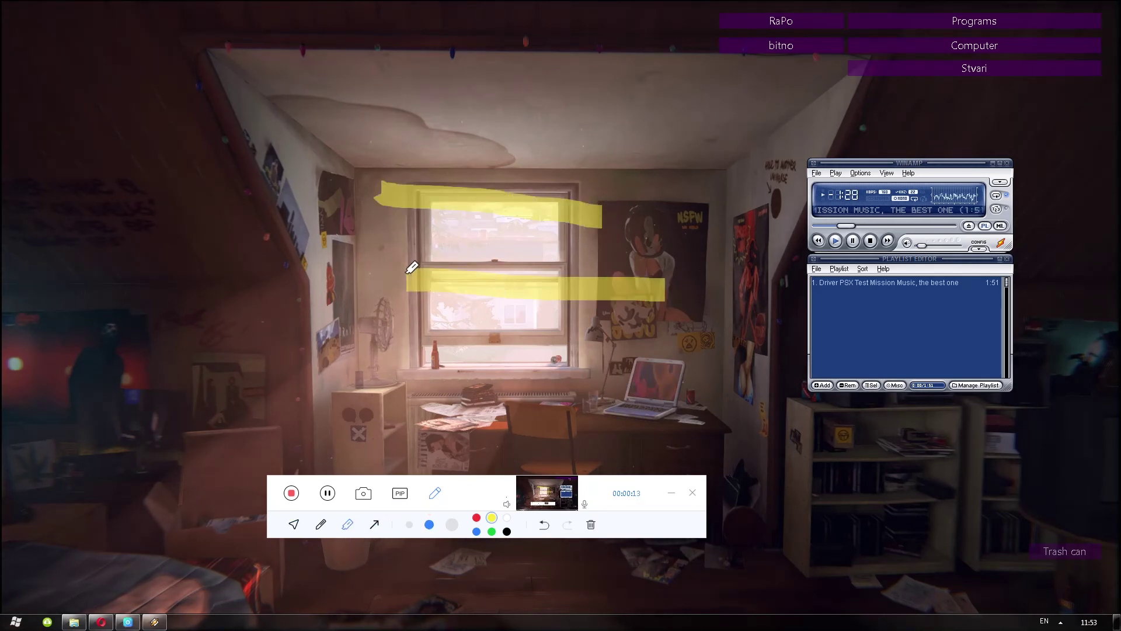
left_click_drag(516, 337, 610, 349)
- Add a yellow pen curve near the left cabinet and a red upward arrow
left_click(321, 525)
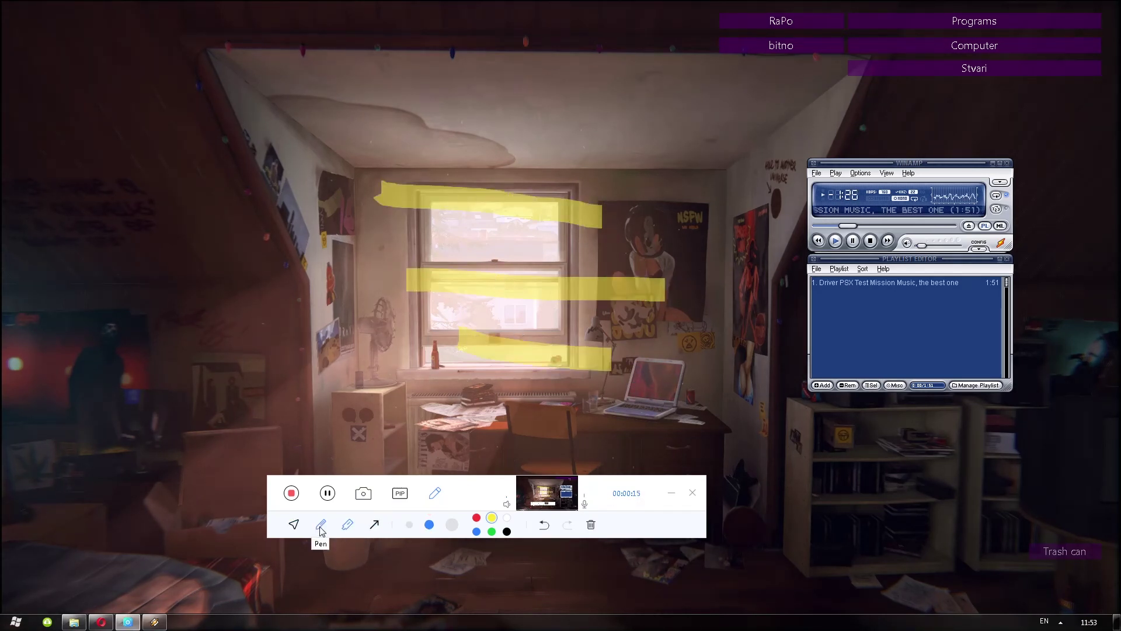
left_click_drag(249, 384, 409, 399)
left_click(374, 525)
left_click(476, 517)
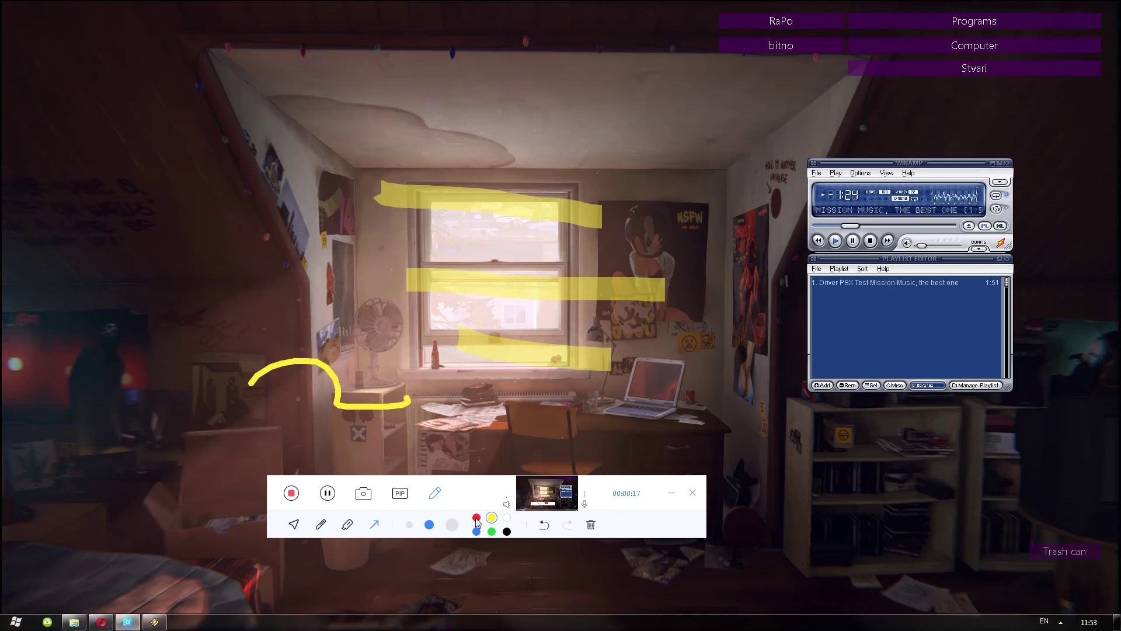
left_click_drag(686, 402, 718, 306)
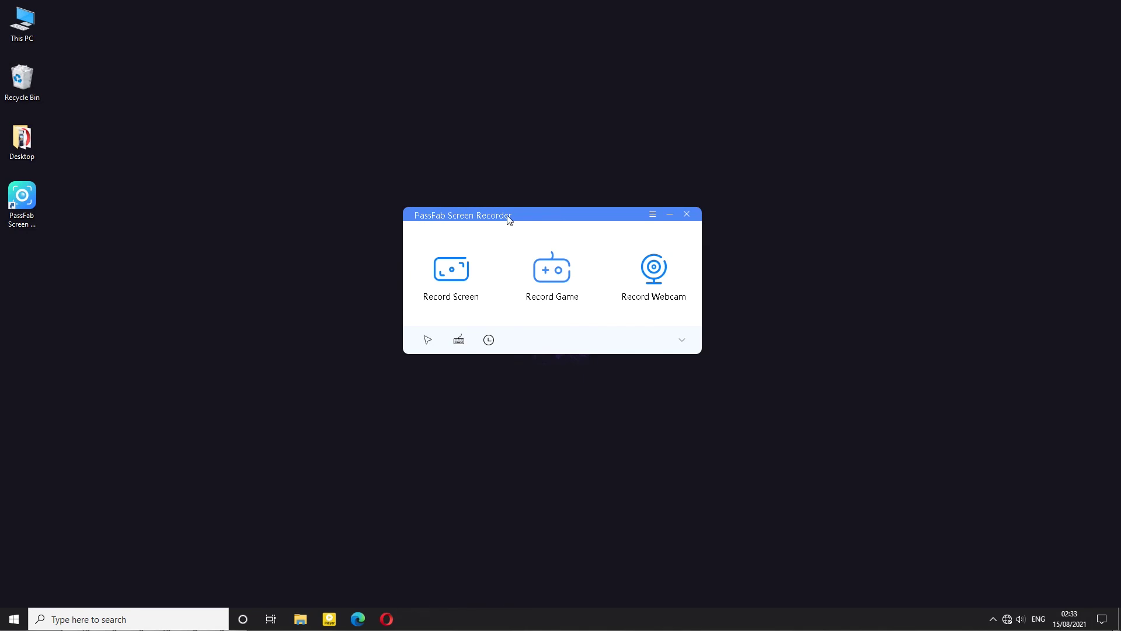
left_click(450, 273)
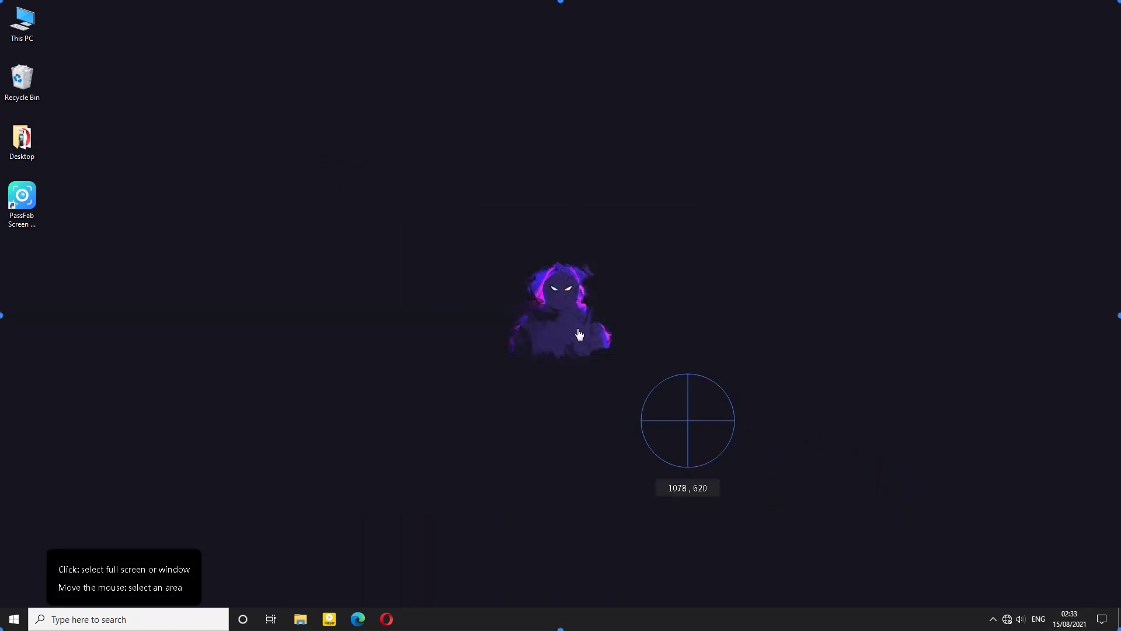
left_click_drag(342, 169, 795, 438)
left_click(474, 155)
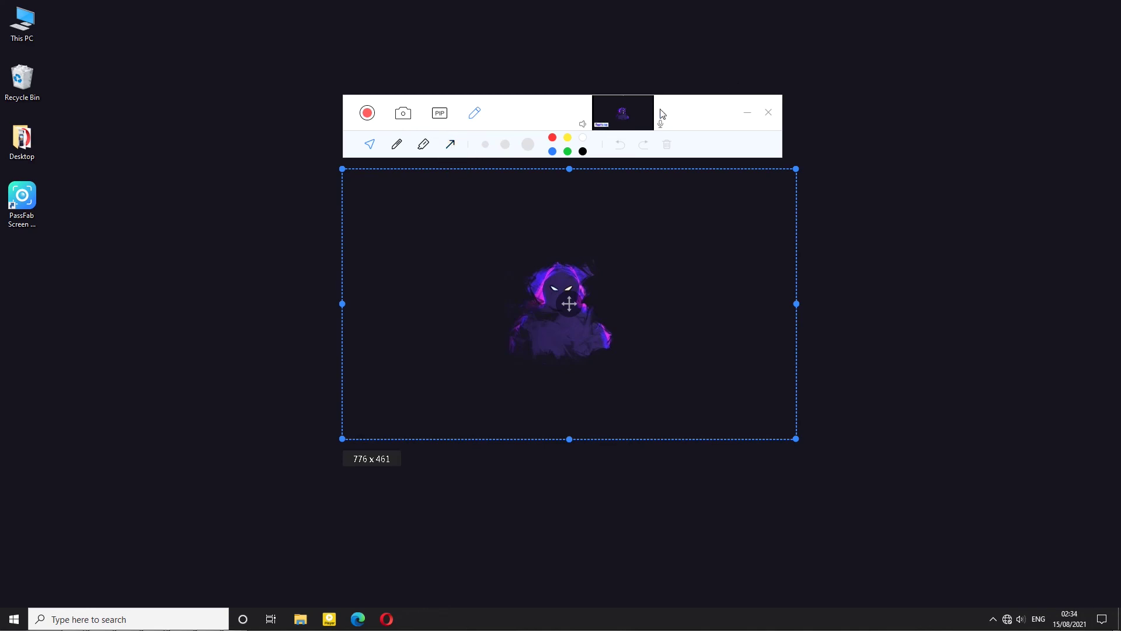
left_click(630, 115)
type("fgfgfgfg")
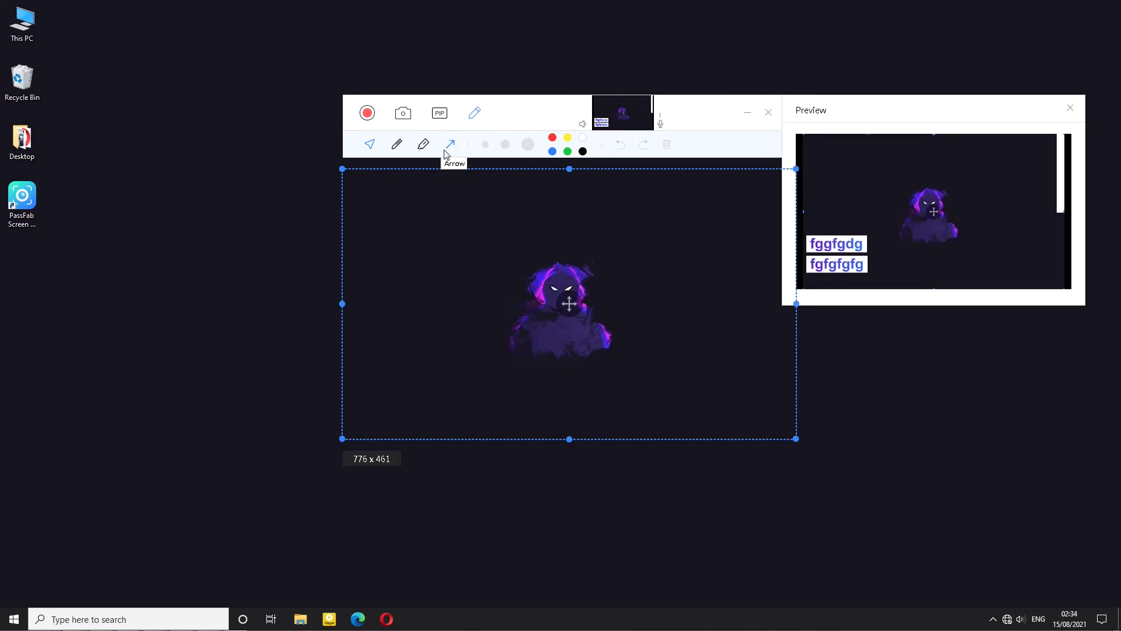
type("fgf")
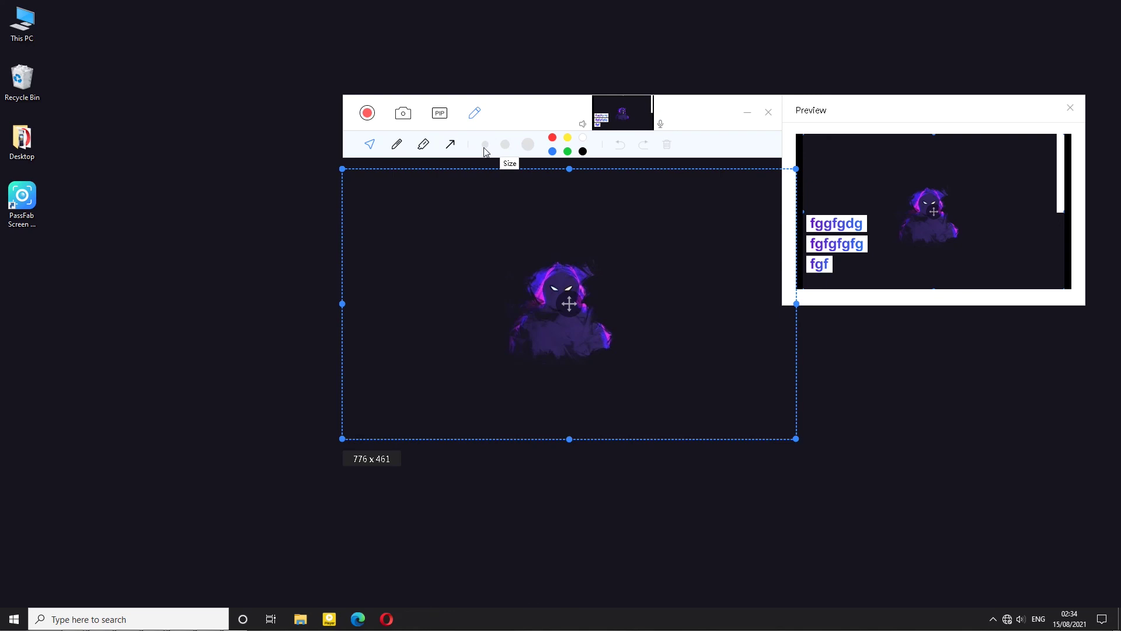
type("gd")
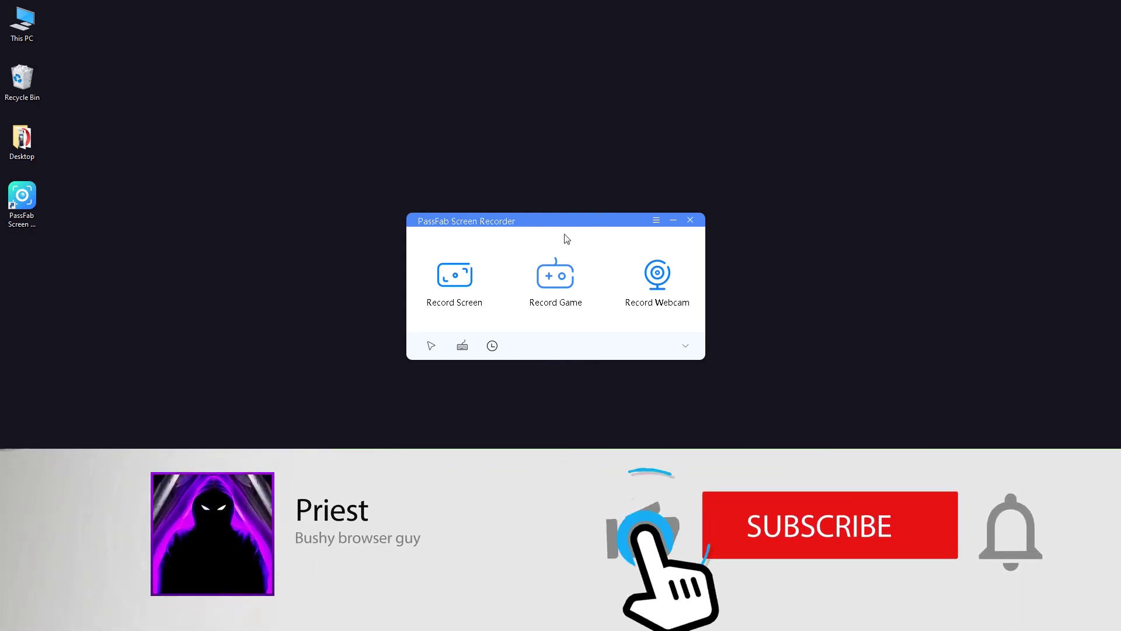
- Close the PassFab Screen Recorder window using its title-bar X
left_click(690, 220)
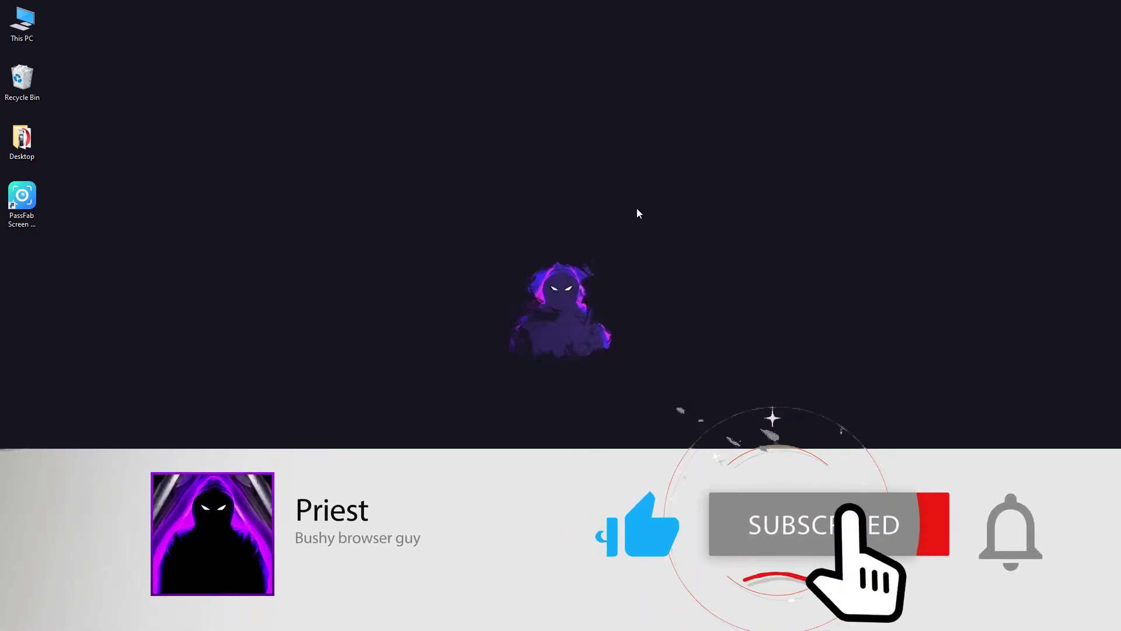